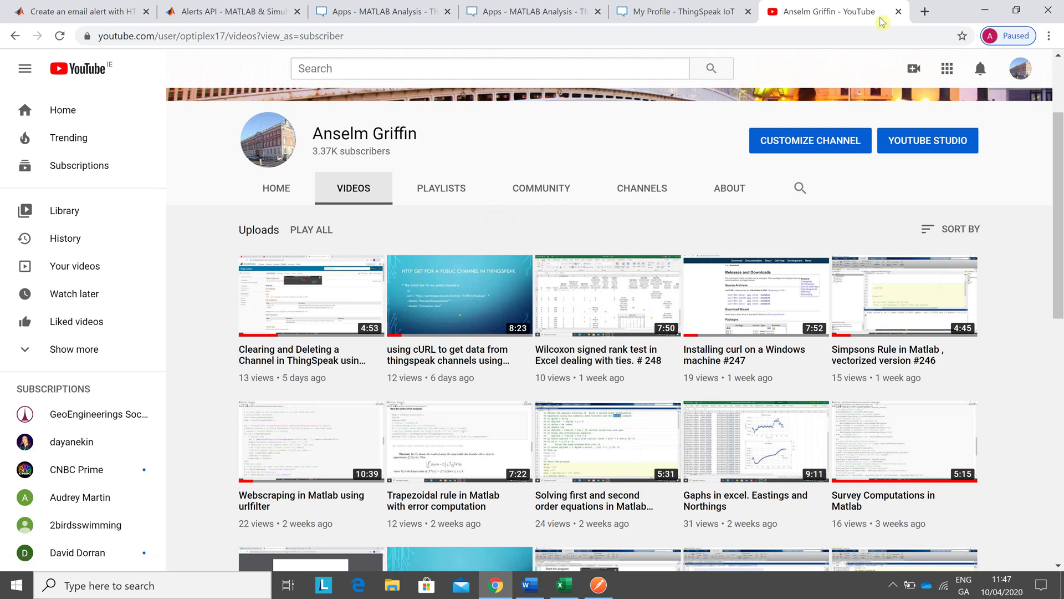
# Close the YouTube tab and bring up the Send Alert page's Postman email-alert example
pyautogui.click(899, 11)
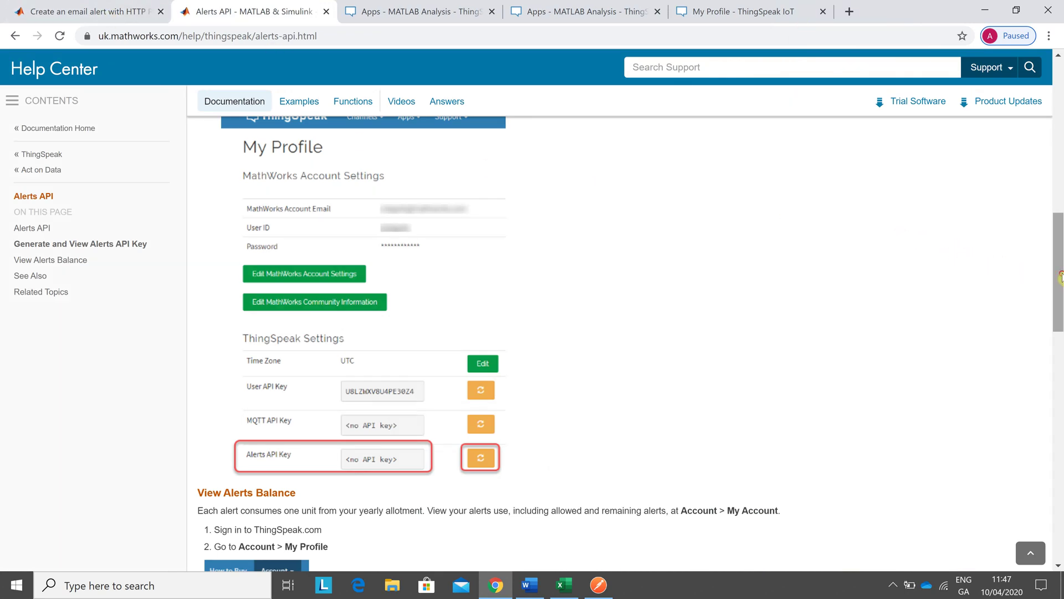
pyautogui.moveTo(1060, 276); pyautogui.dragTo(1058, 193)
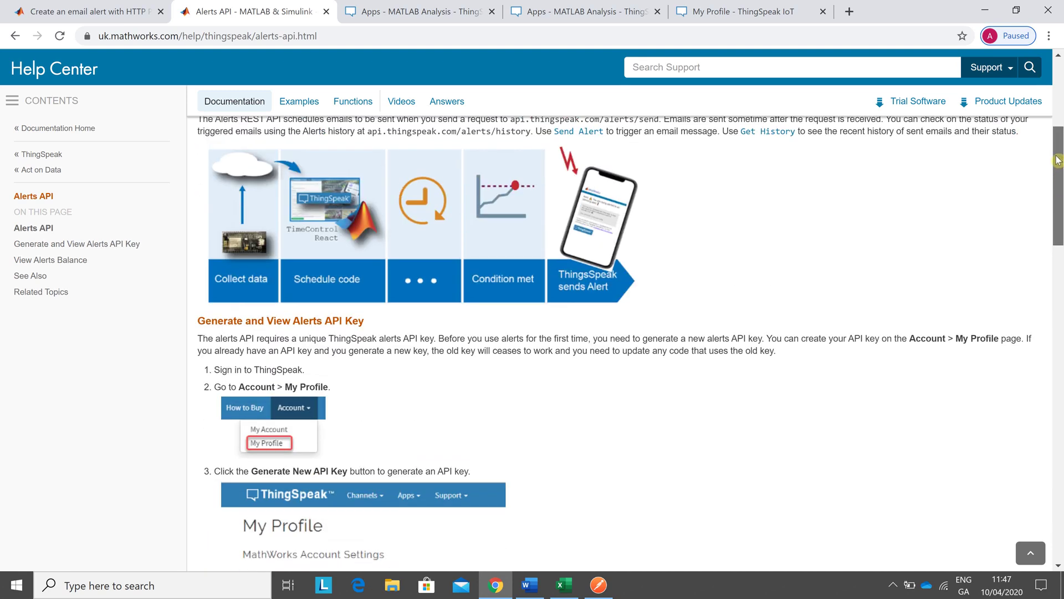
pyautogui.moveTo(1059, 193); pyautogui.dragTo(1058, 162)
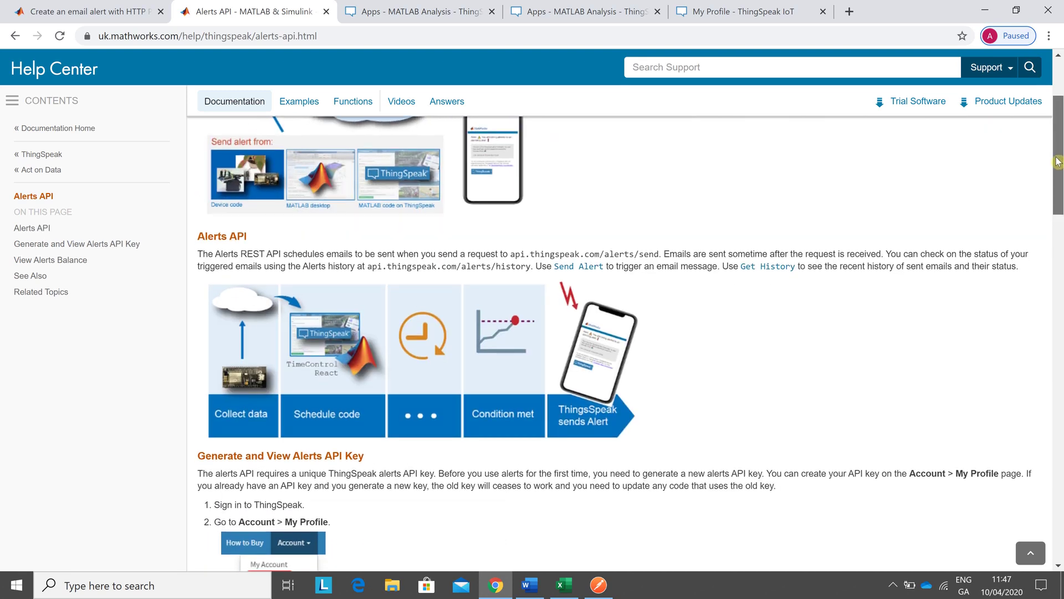
pyautogui.moveTo(1059, 162)
pyautogui.mouseDown()
pyautogui.moveTo(1059, 190)
pyautogui.moveTo(1060, 108)
pyautogui.mouseUp()
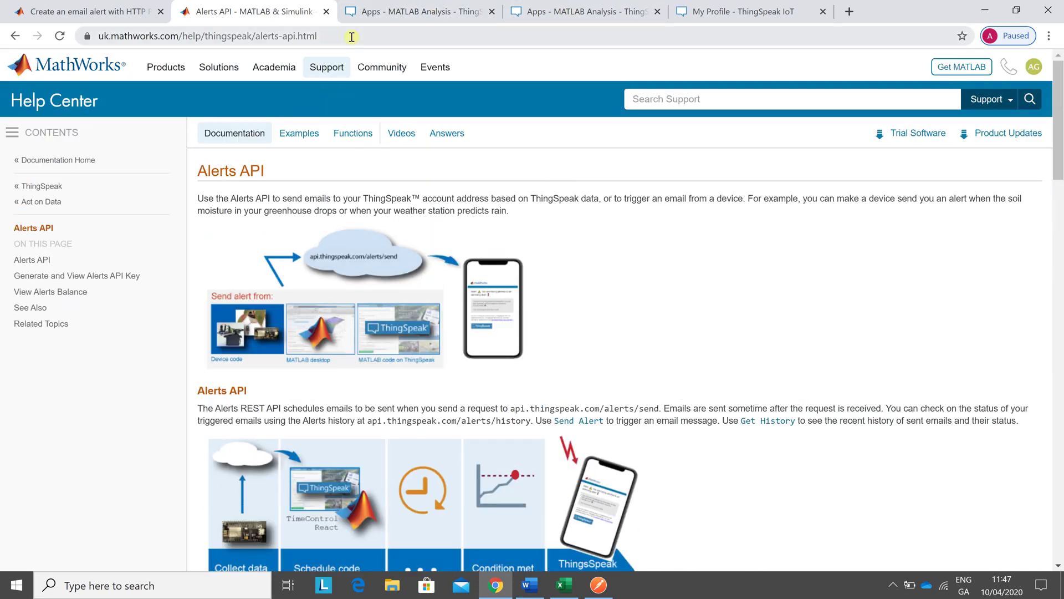
pyautogui.click(114, 12)
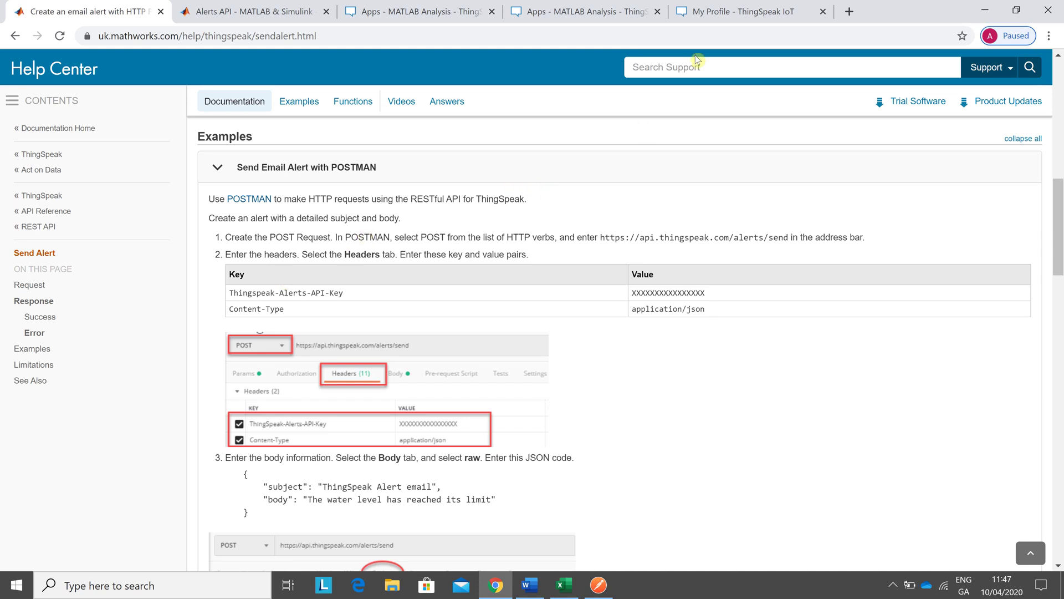
pyautogui.click(722, 10)
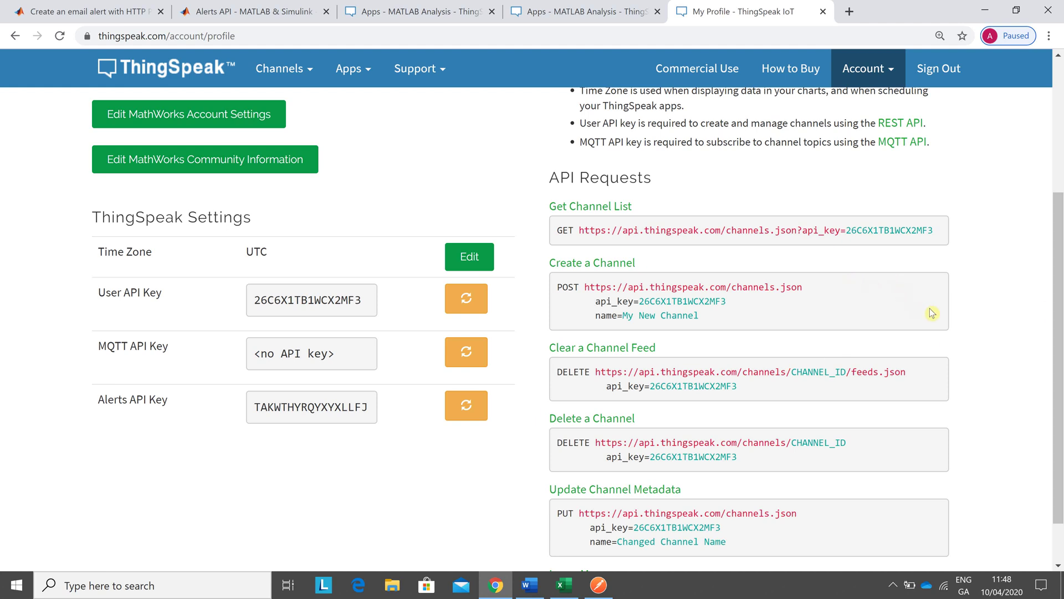
pyautogui.moveTo(1058, 342)
pyautogui.mouseDown()
pyautogui.moveTo(1061, 376)
pyautogui.moveTo(1060, 344)
pyautogui.mouseUp()
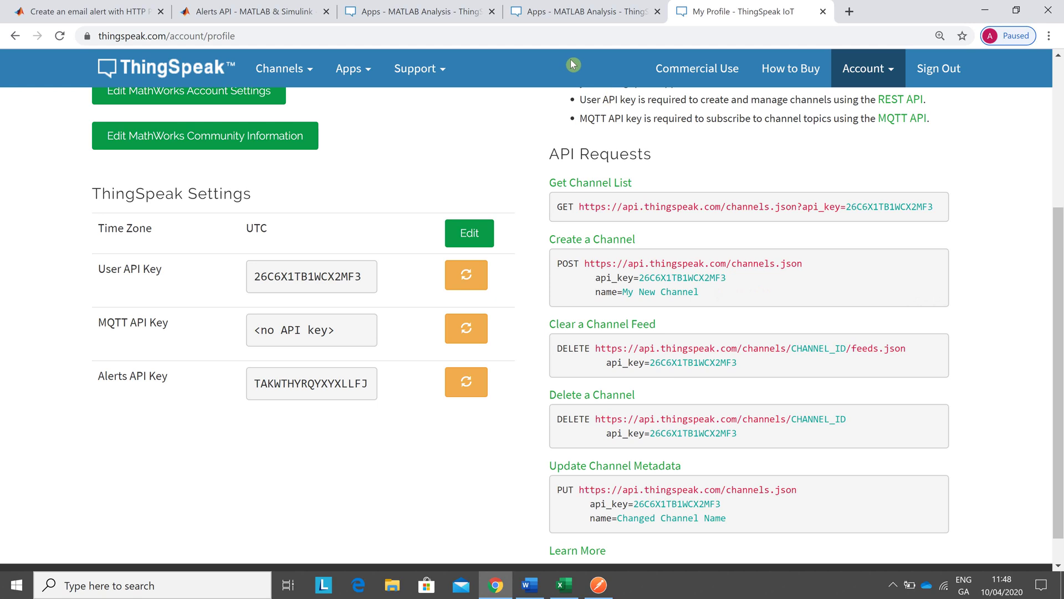
# Open the email-alert MATLAB Analysis code and confirm its alertApiKey matches the profile key
pyautogui.click(409, 10)
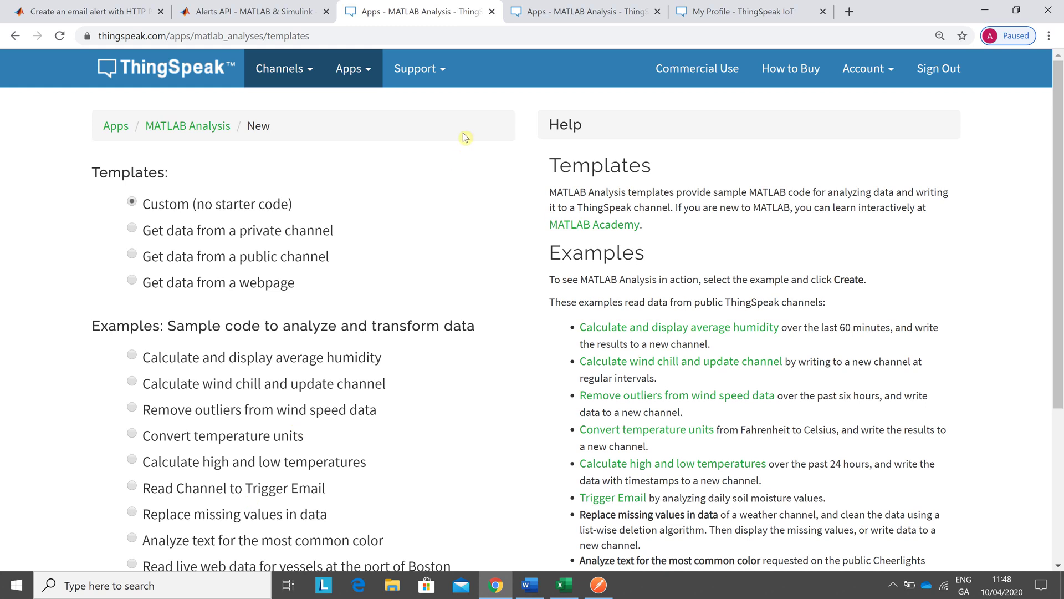
pyautogui.click(564, 13)
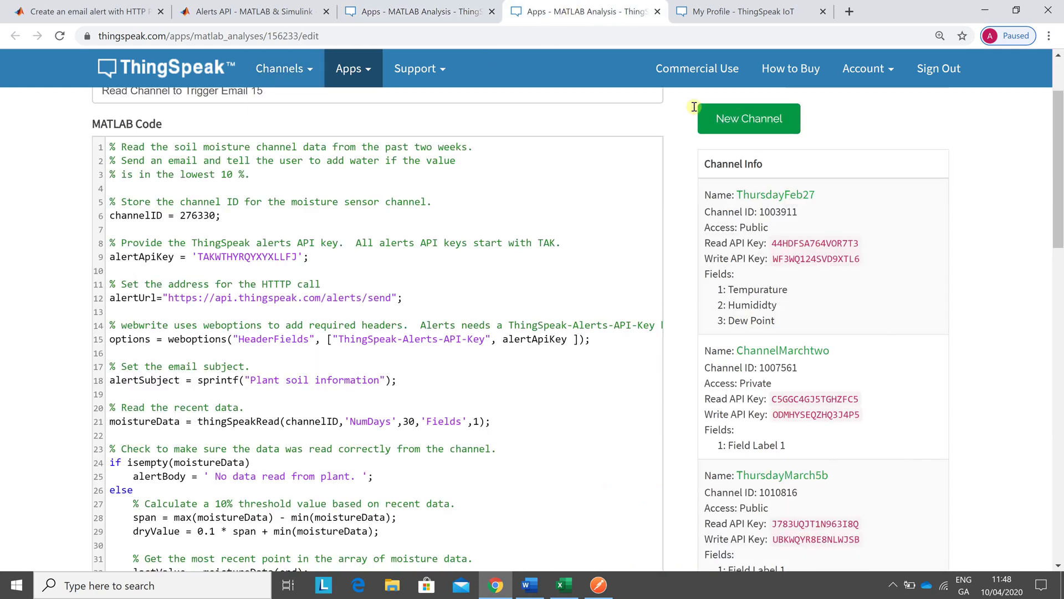
pyautogui.moveTo(1060, 227); pyautogui.dragTo(1060, 232)
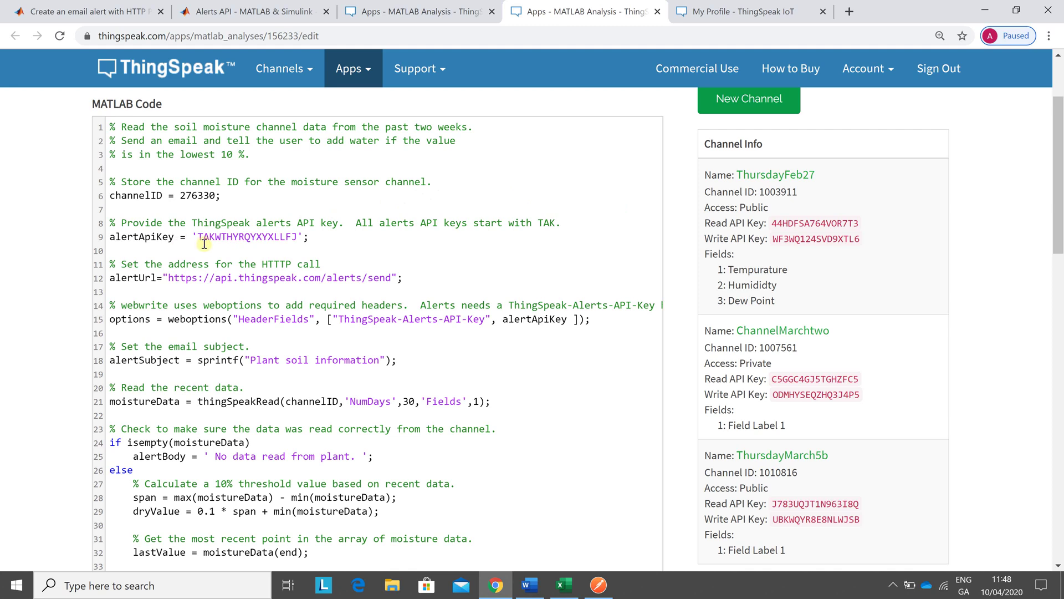
pyautogui.click(713, 14)
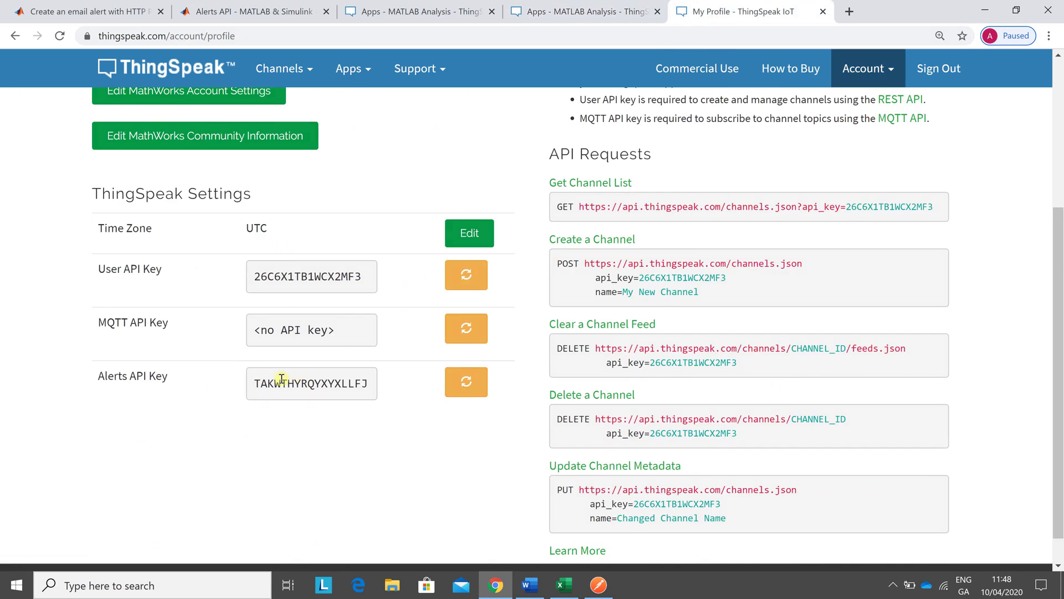
pyautogui.click(556, 16)
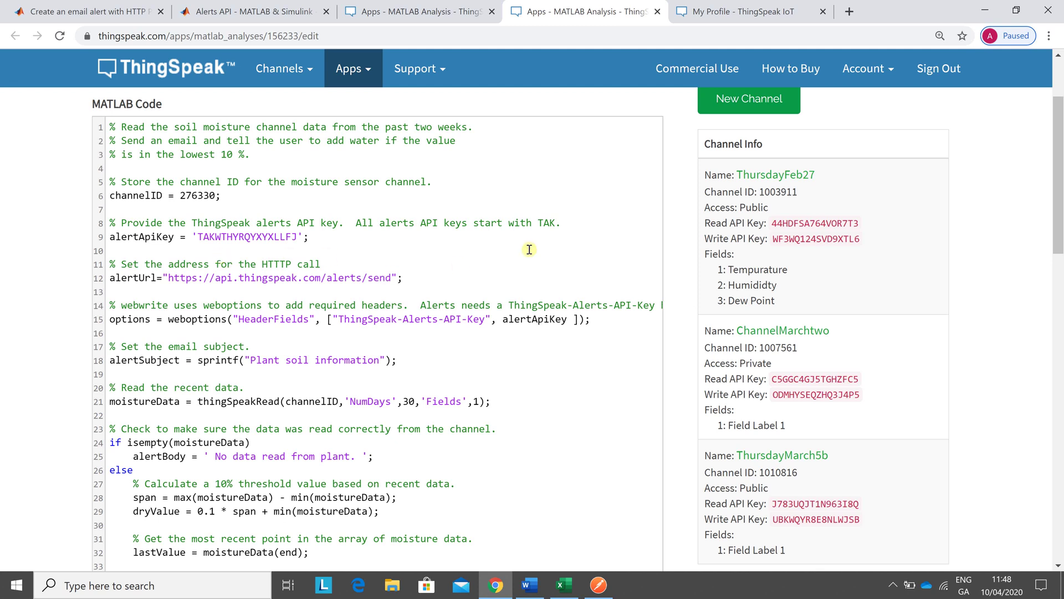
pyautogui.moveTo(1059, 238); pyautogui.dragTo(1060, 270)
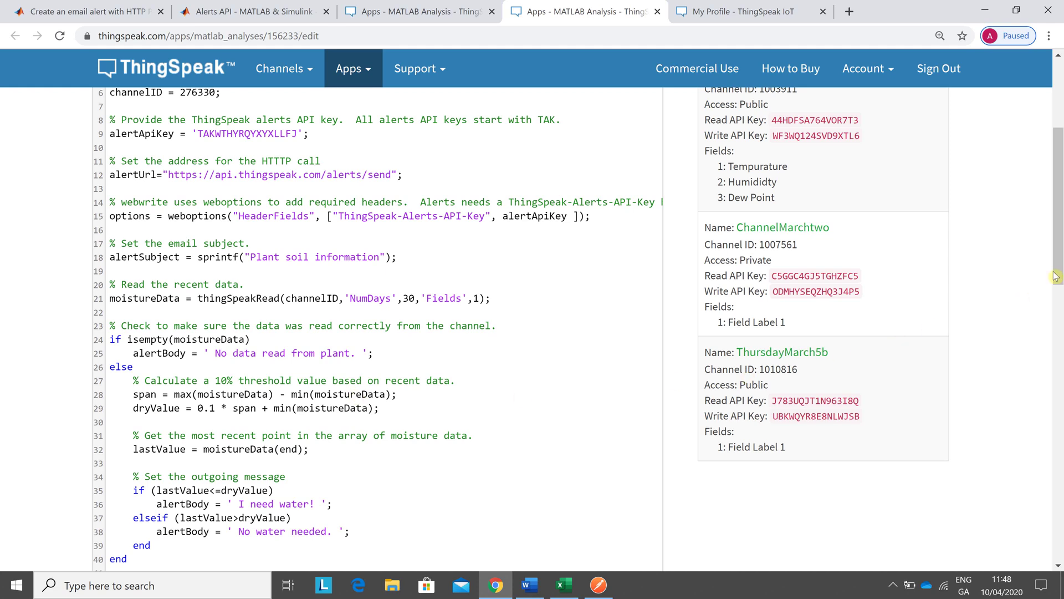
pyautogui.moveTo(1055, 275); pyautogui.dragTo(1060, 354)
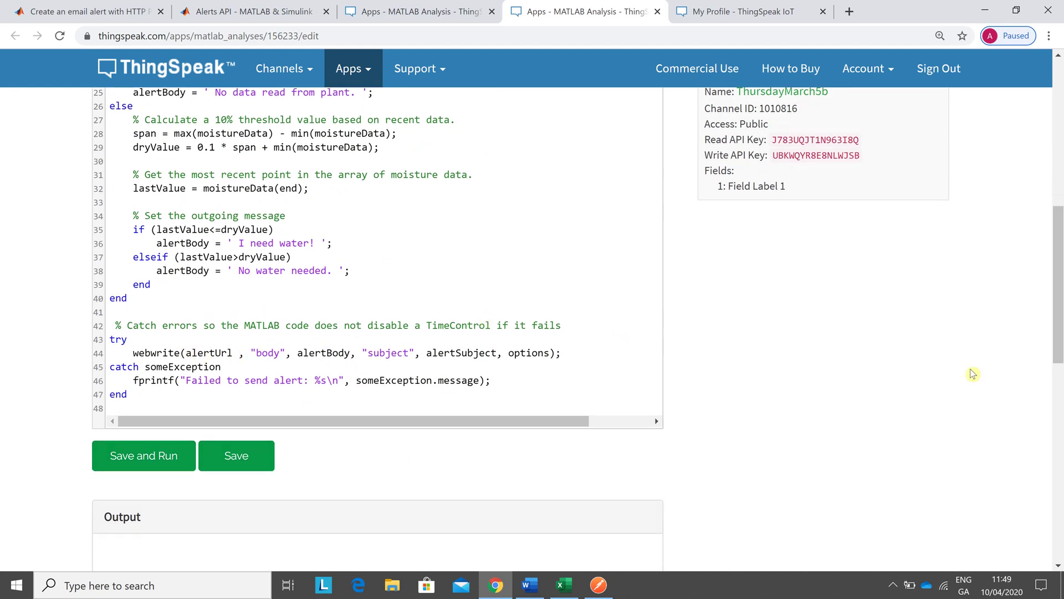
pyautogui.moveTo(1060, 348); pyautogui.dragTo(1058, 271)
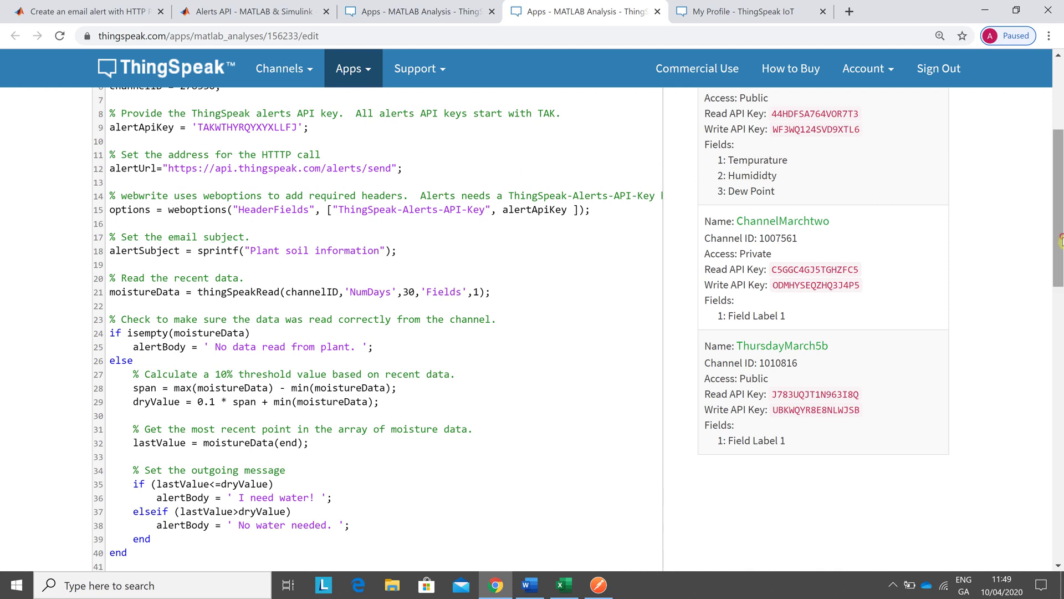
pyautogui.moveTo(1060, 240); pyautogui.dragTo(1061, 299)
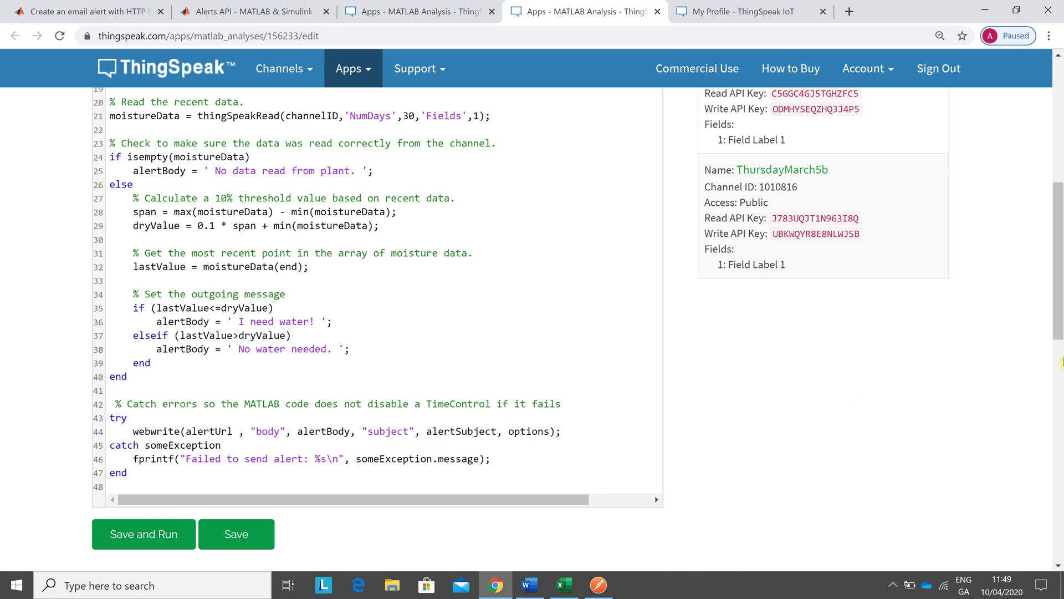
pyautogui.moveTo(1056, 327); pyautogui.dragTo(1053, 270)
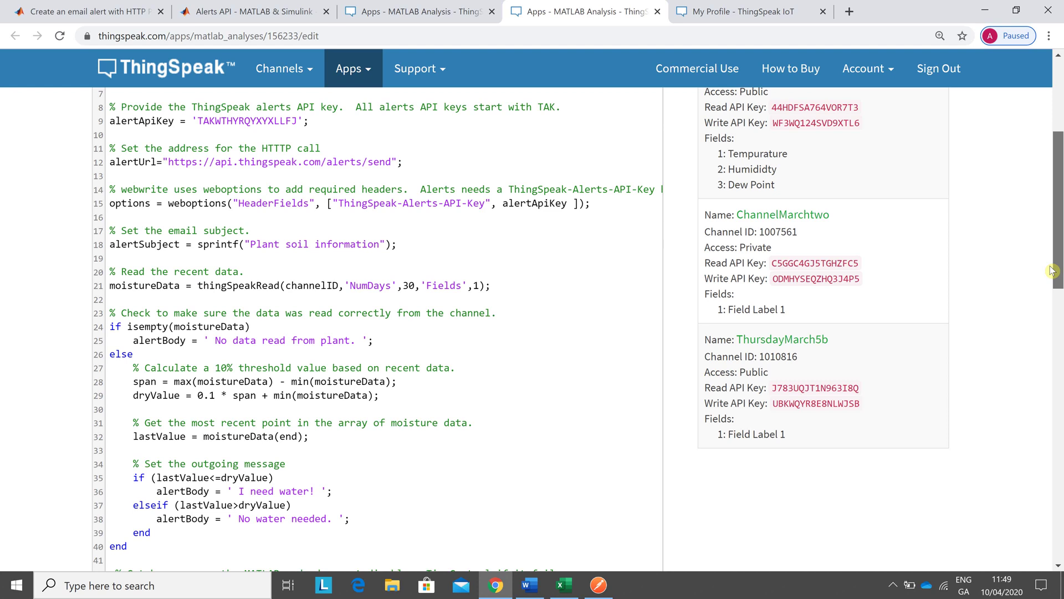
pyautogui.moveTo(1052, 272); pyautogui.dragTo(1053, 273)
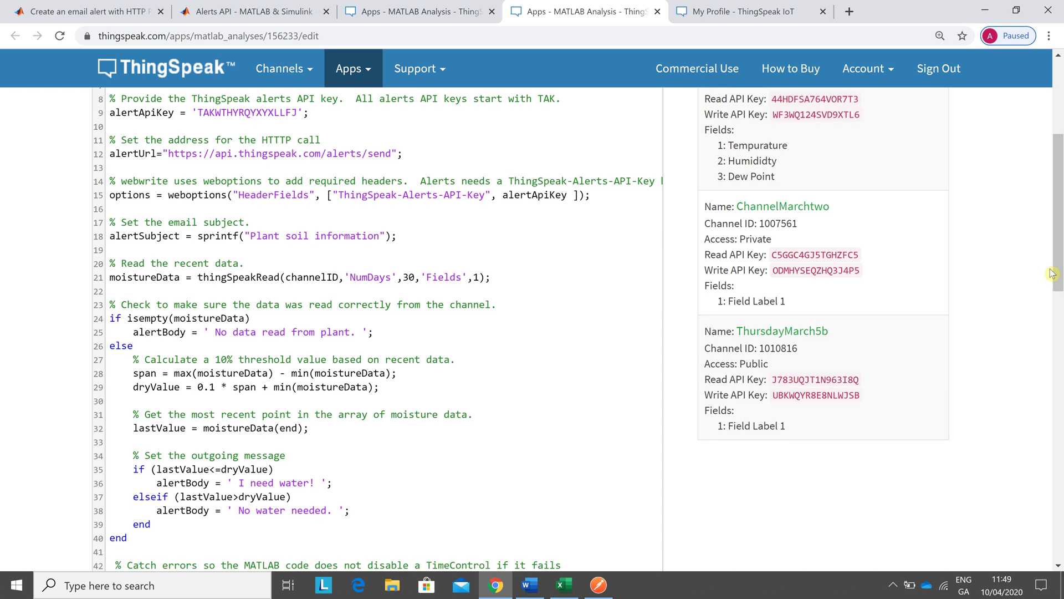
pyautogui.hotkey('ctrl', 'f')
# Find 'subjec' in the email-alert script and scroll through the code
pyautogui.write('su')
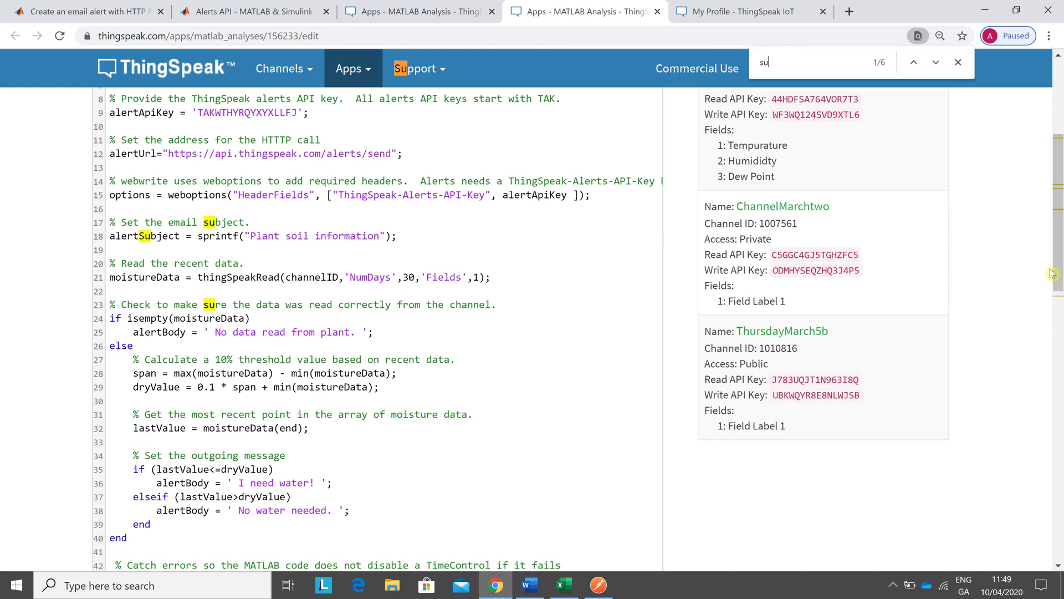
pyautogui.write('bjec')
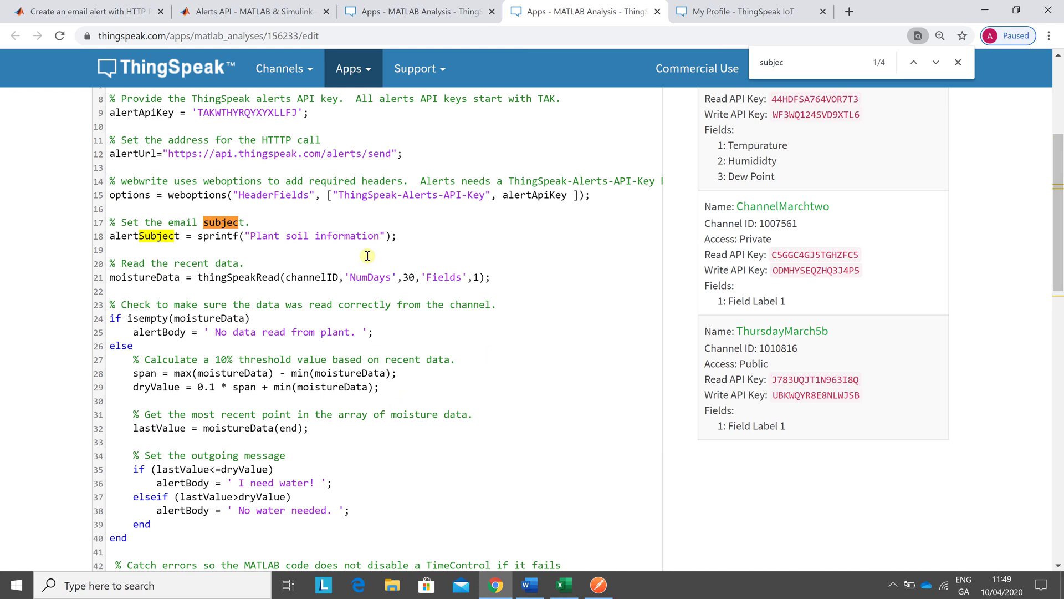
pyautogui.click(351, 248)
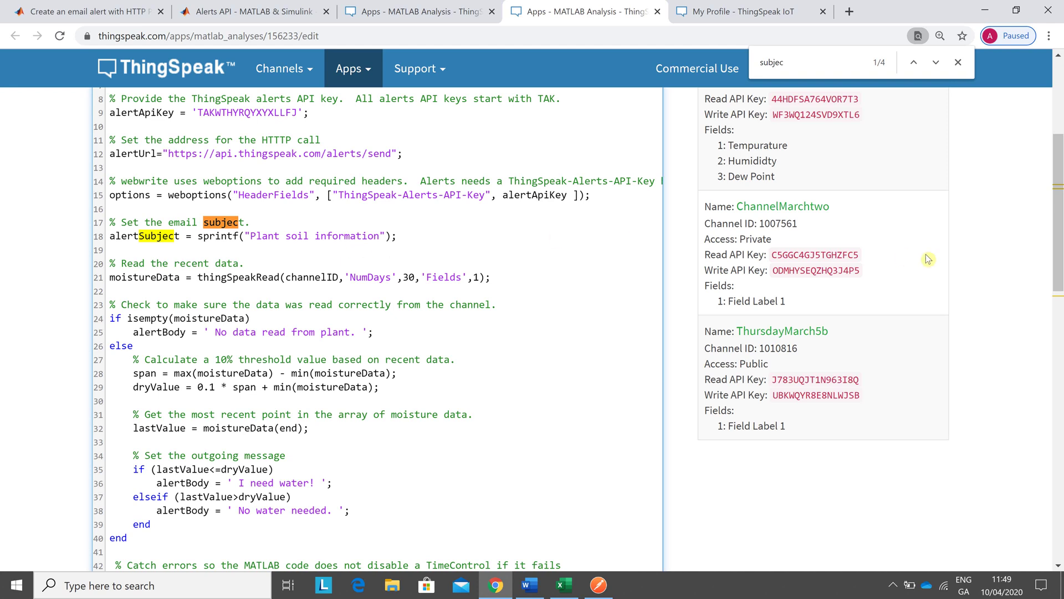
pyautogui.scroll(-2, 1060, 299)
pyautogui.scroll(-5, 1060, 300)
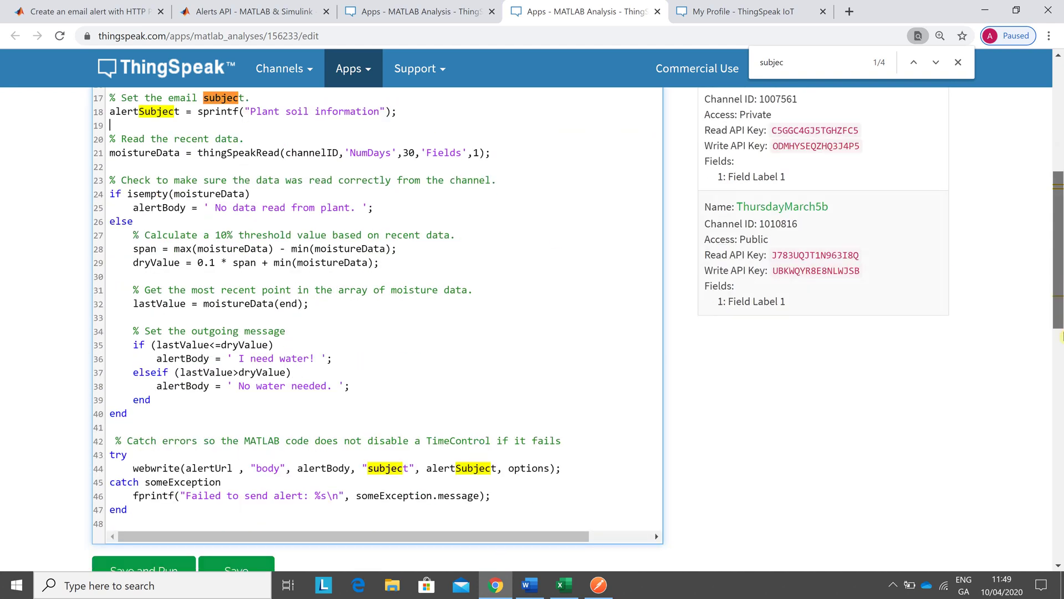
# Save the email-alert MATLAB Analysis script and run it
pyautogui.click(908, 341)
pyautogui.click(230, 394)
pyautogui.click(175, 392)
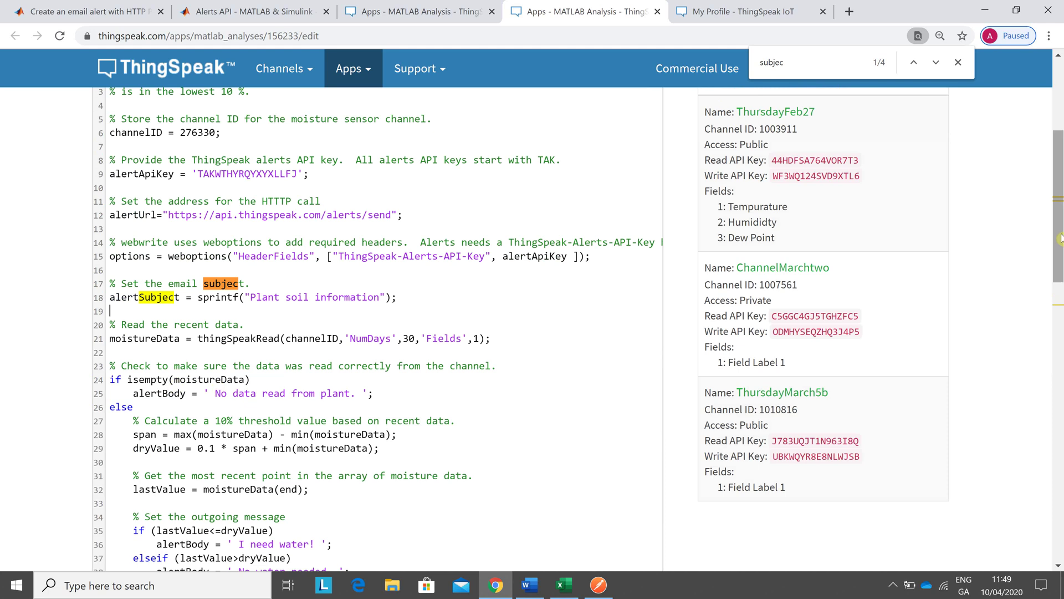
pyautogui.moveTo(1059, 238); pyautogui.dragTo(1060, 467)
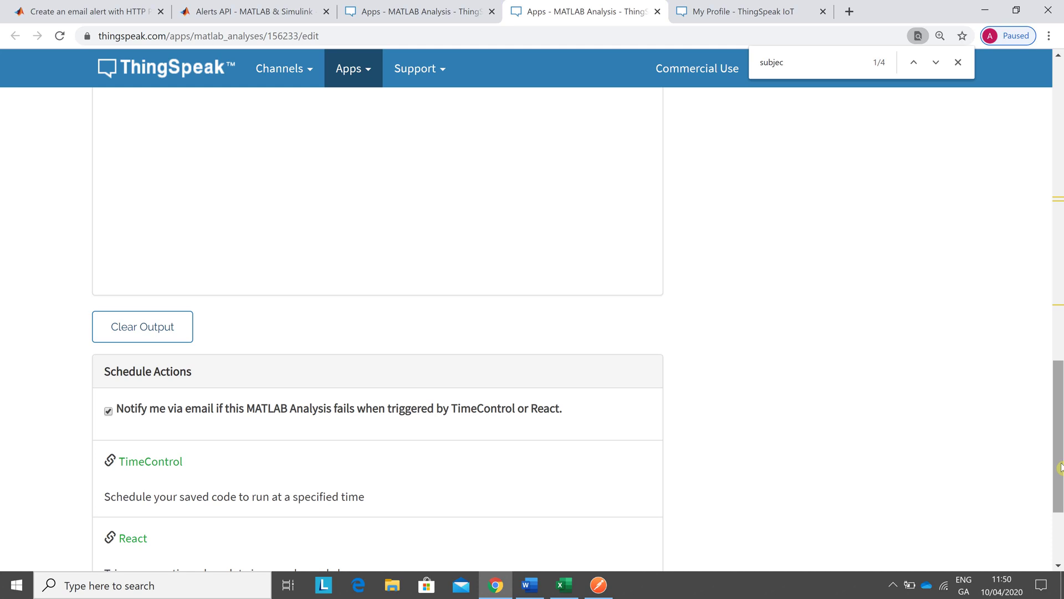
# Return to the Send Alert page's 'Create an email alert with HTTP' Postman example
pyautogui.hotkey('alt', 'Tab')
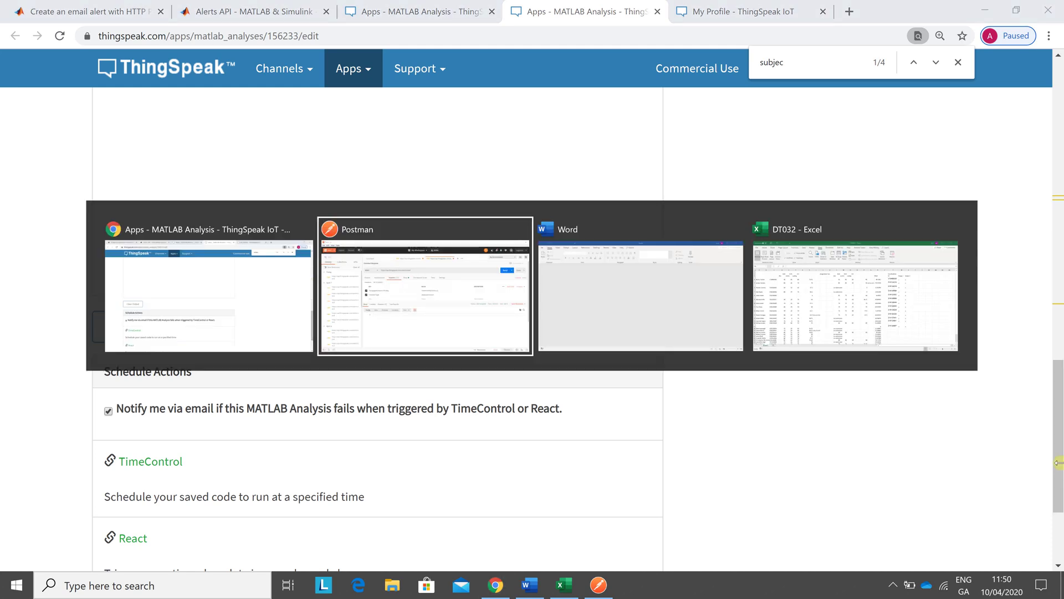
pyautogui.hotkey('alt', 'Tab')
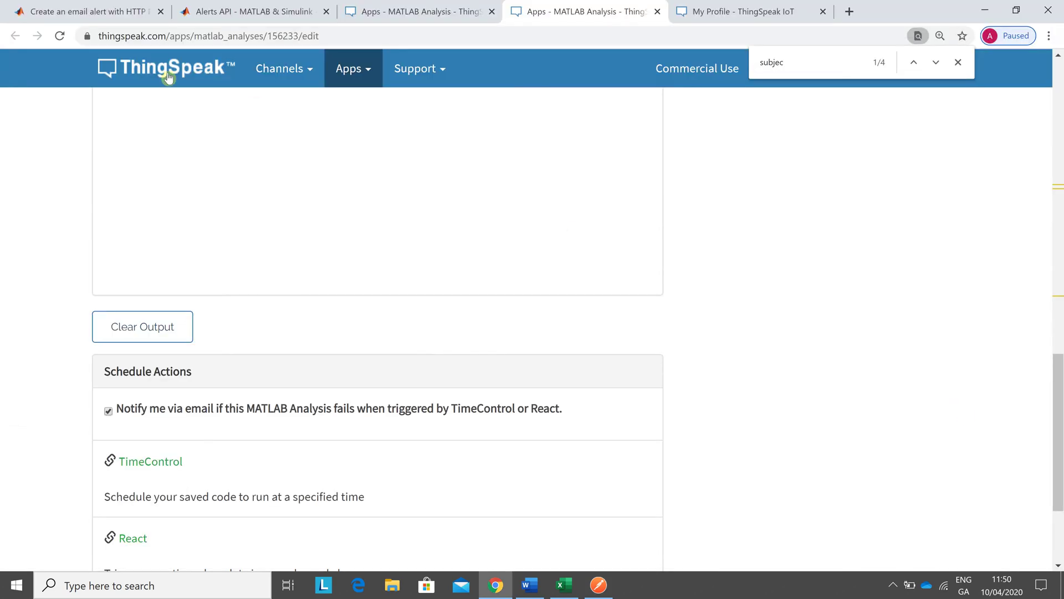
pyautogui.click(200, 17)
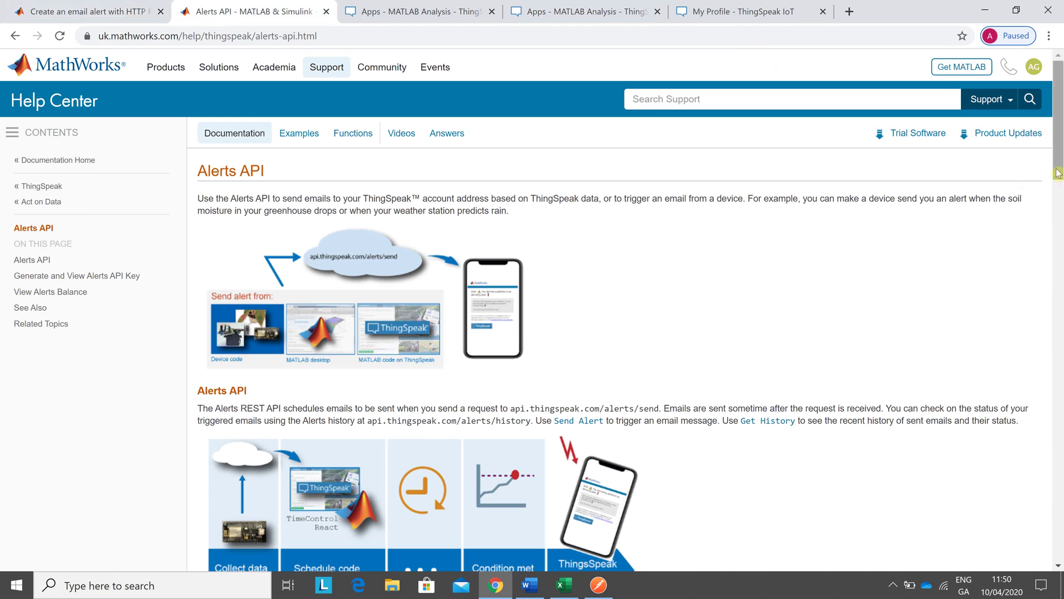
pyautogui.moveTo(1058, 183); pyautogui.dragTo(1061, 415)
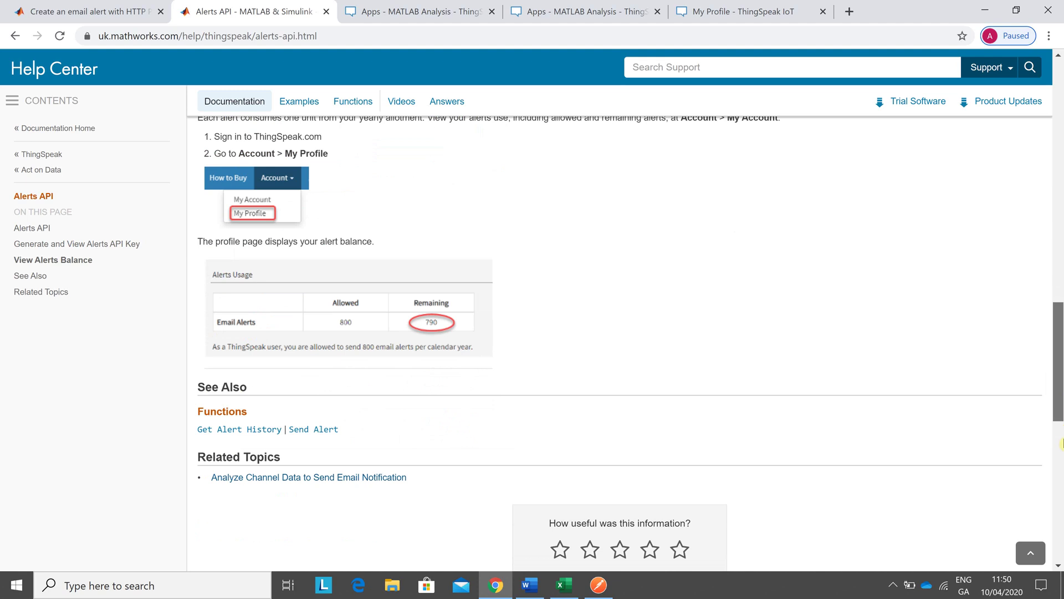
pyautogui.moveTo(1062, 414); pyautogui.dragTo(1061, 477)
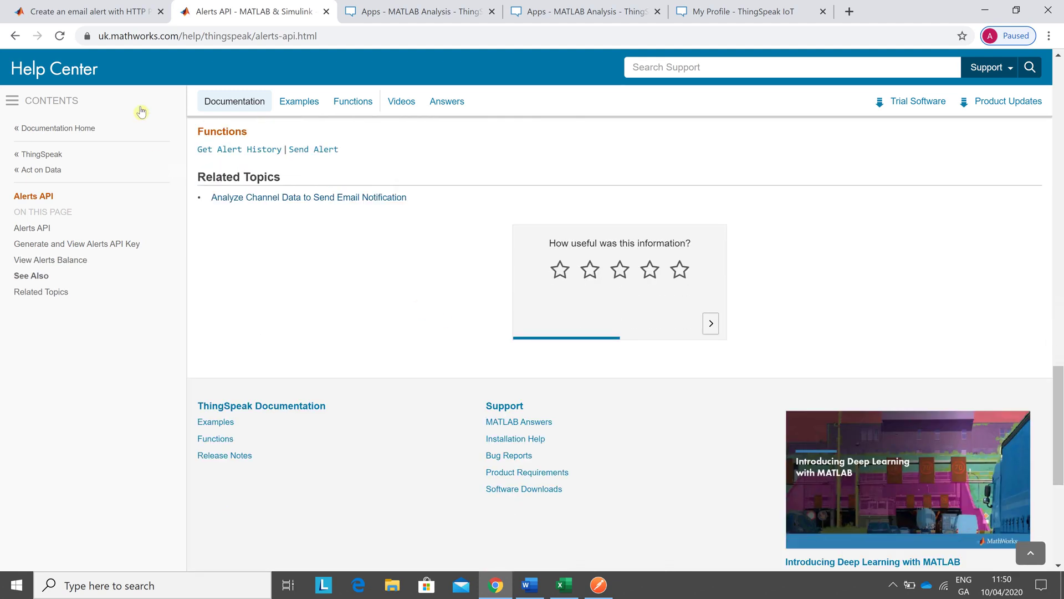
pyautogui.click(56, 8)
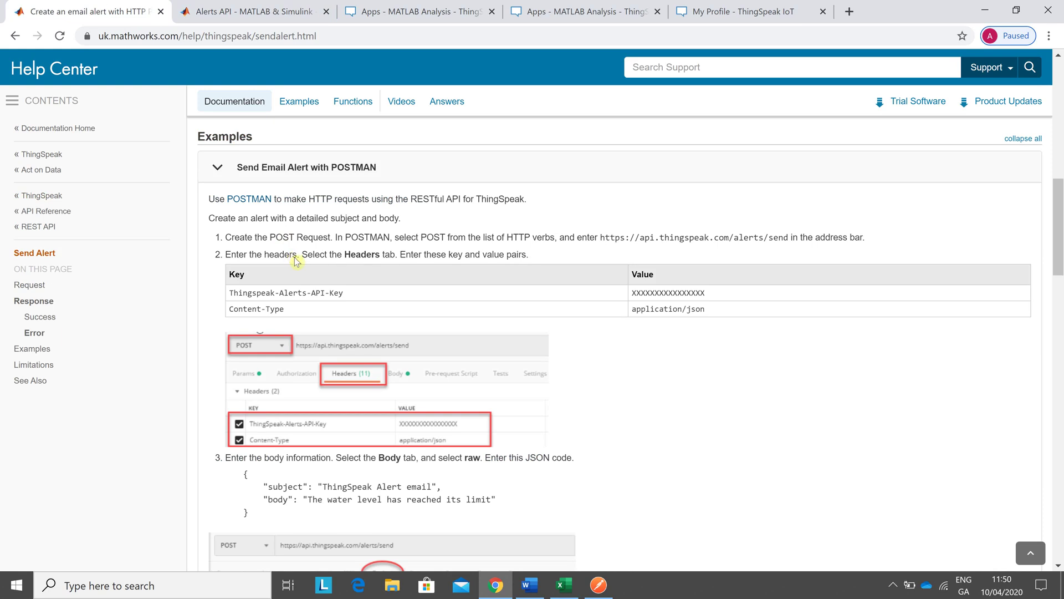
pyautogui.hotkey('ctrl', 't')
# Search Google for 'postman email install' in a new tab
pyautogui.write('o')
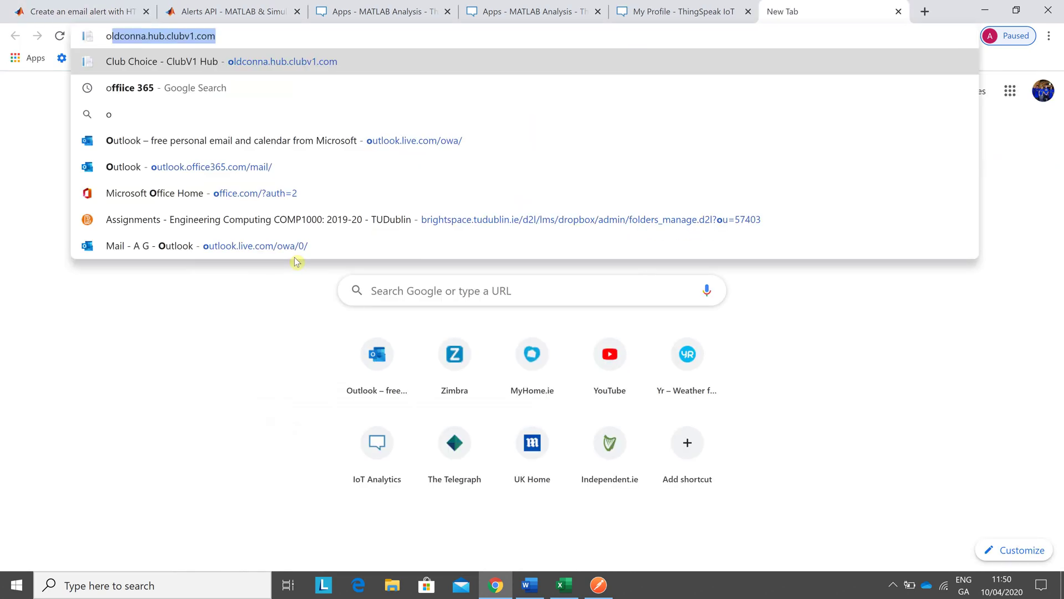
pyautogui.press('BackSpace')
pyautogui.press('BackSpace')
pyautogui.write('pos')
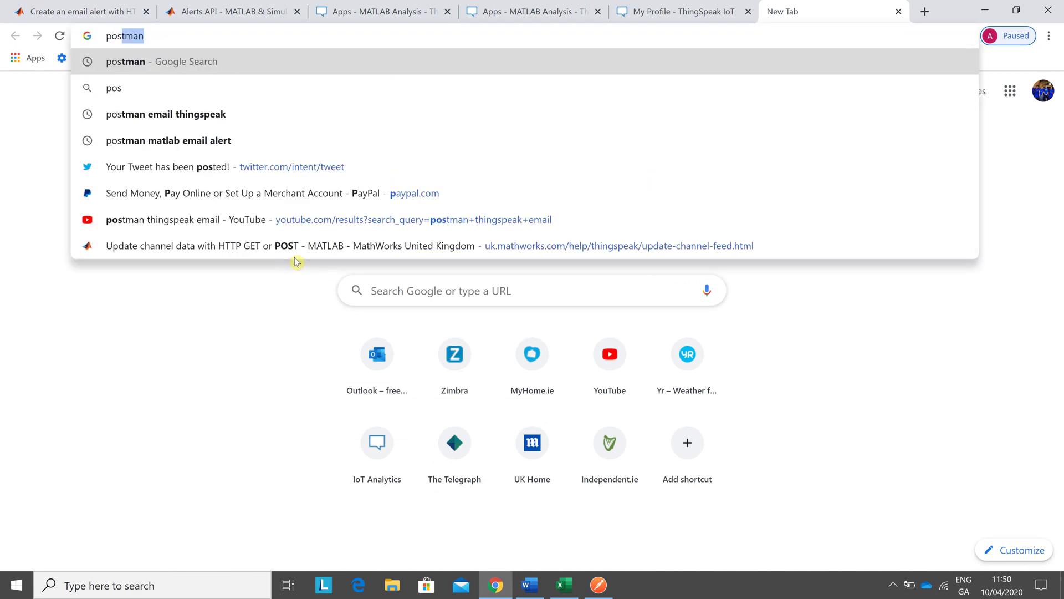
pyautogui.write('tman ')
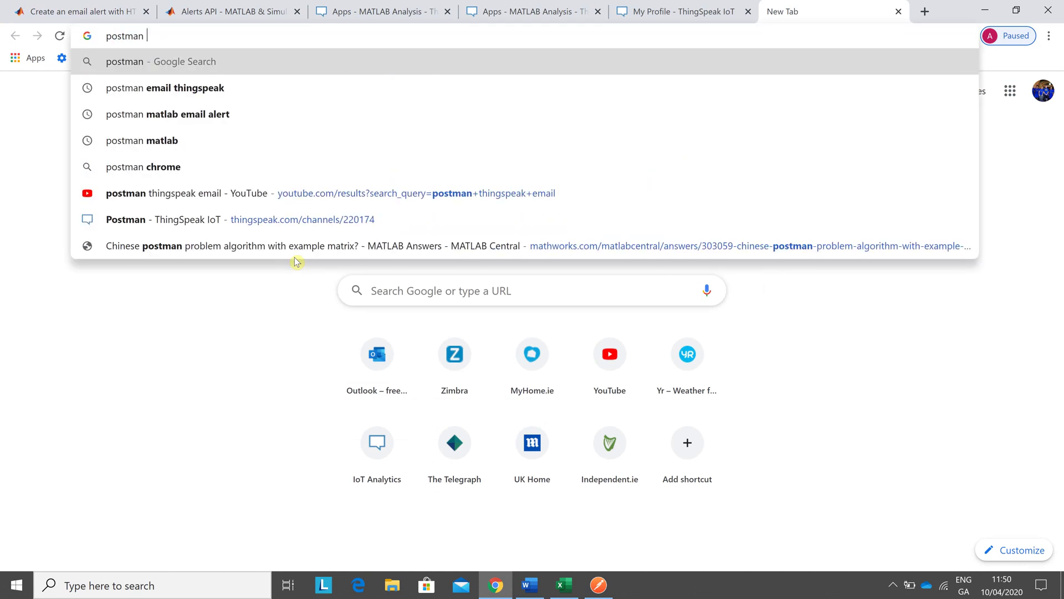
pyautogui.write('email ')
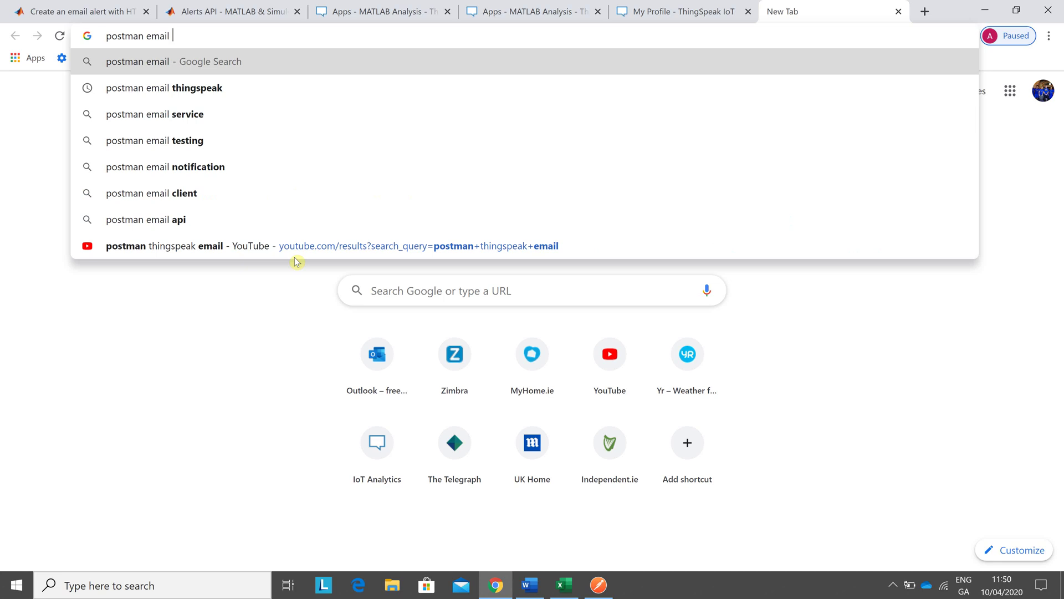
pyautogui.write('install')
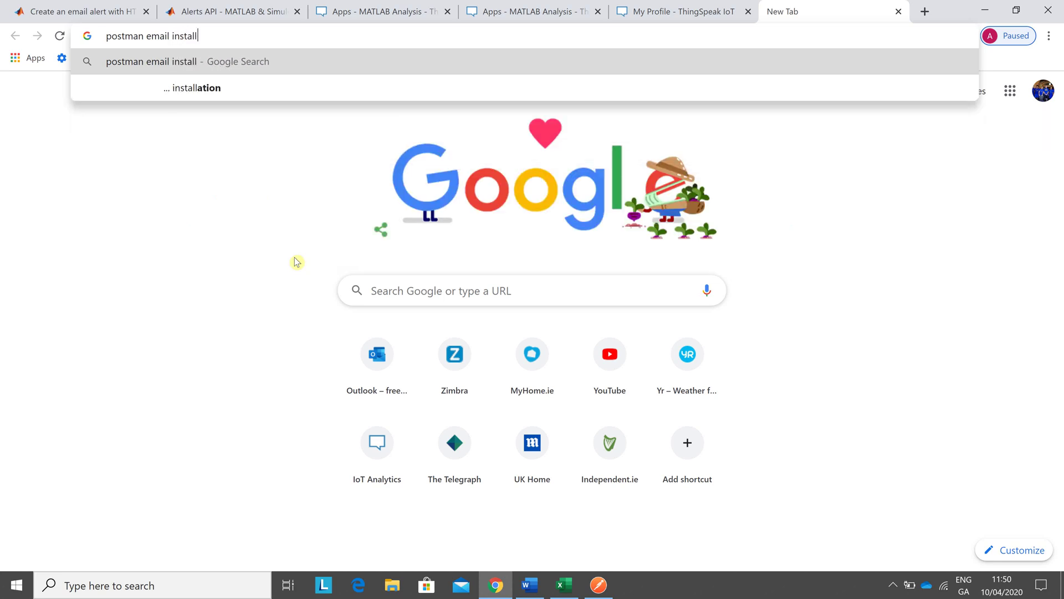
pyautogui.press('Return')
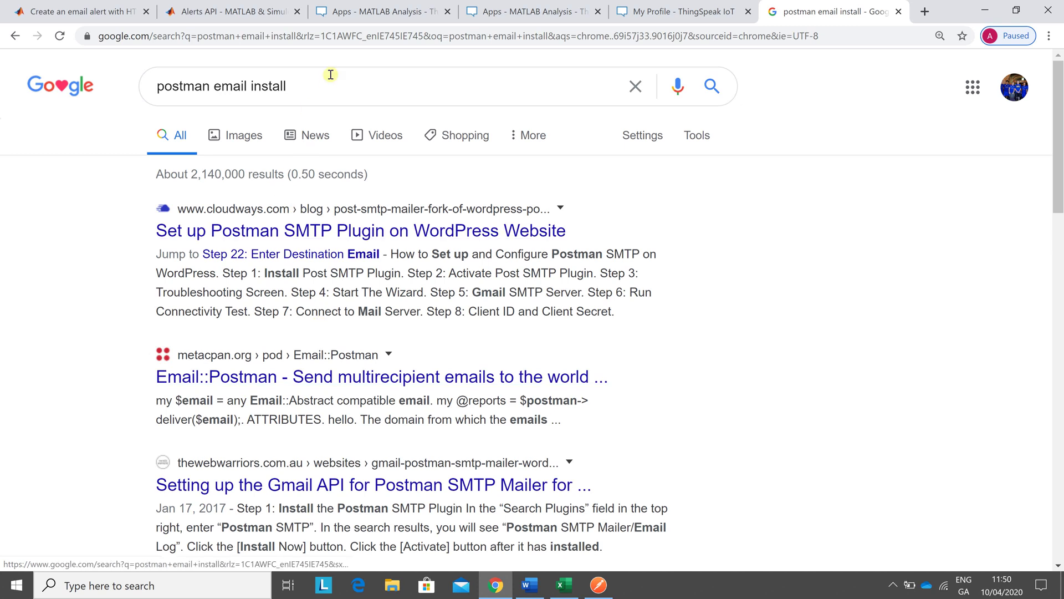
# Refine the search to 'postman install' and reach the Postman for Windows download page
pyautogui.moveTo(287, 84); pyautogui.dragTo(209, 75)
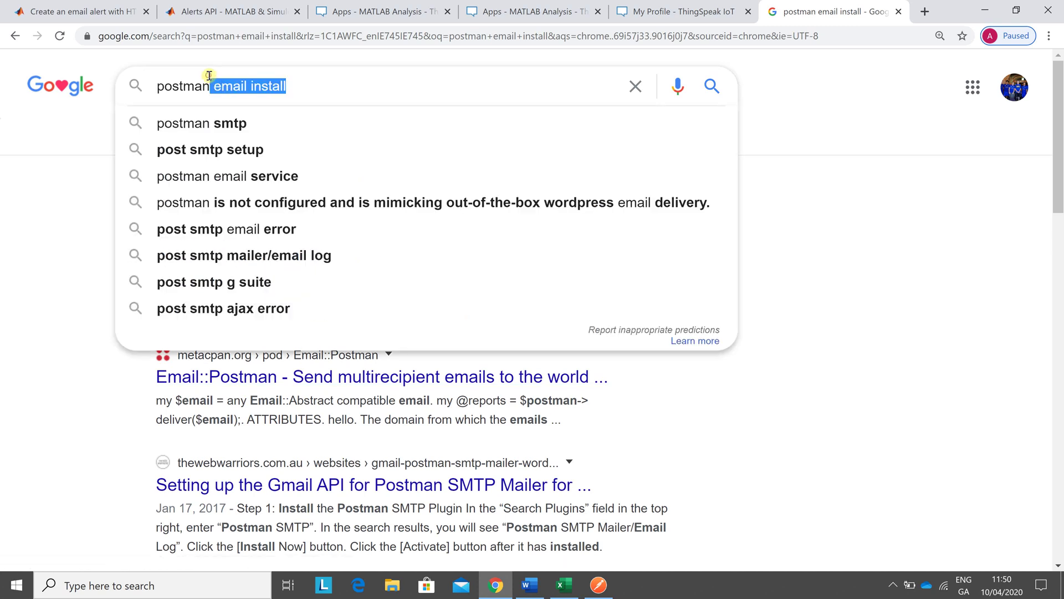
pyautogui.press('BackSpace')
pyautogui.write('inst')
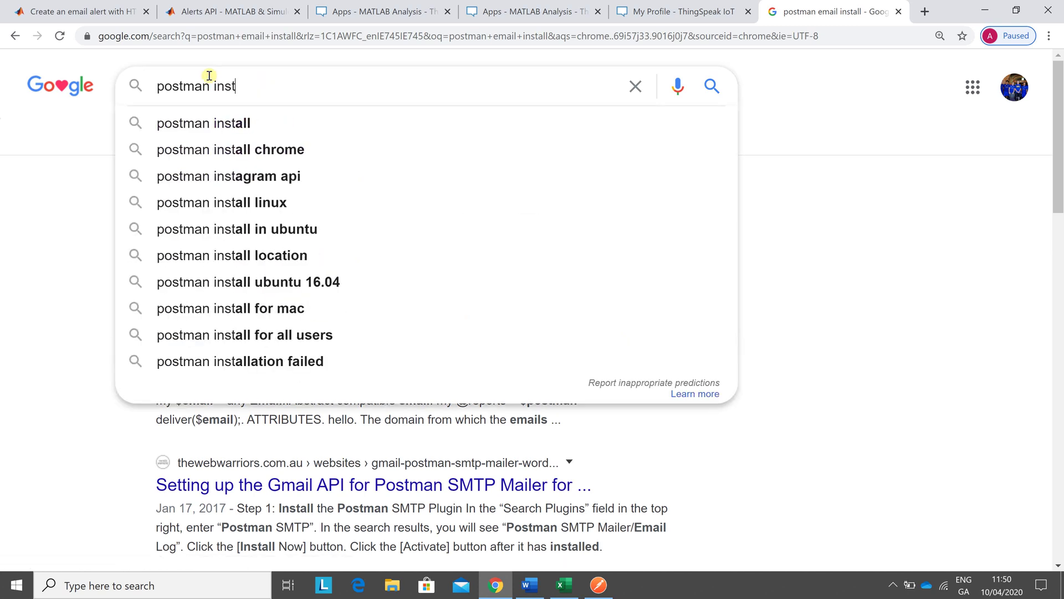
pyautogui.write('all')
pyautogui.press('Return')
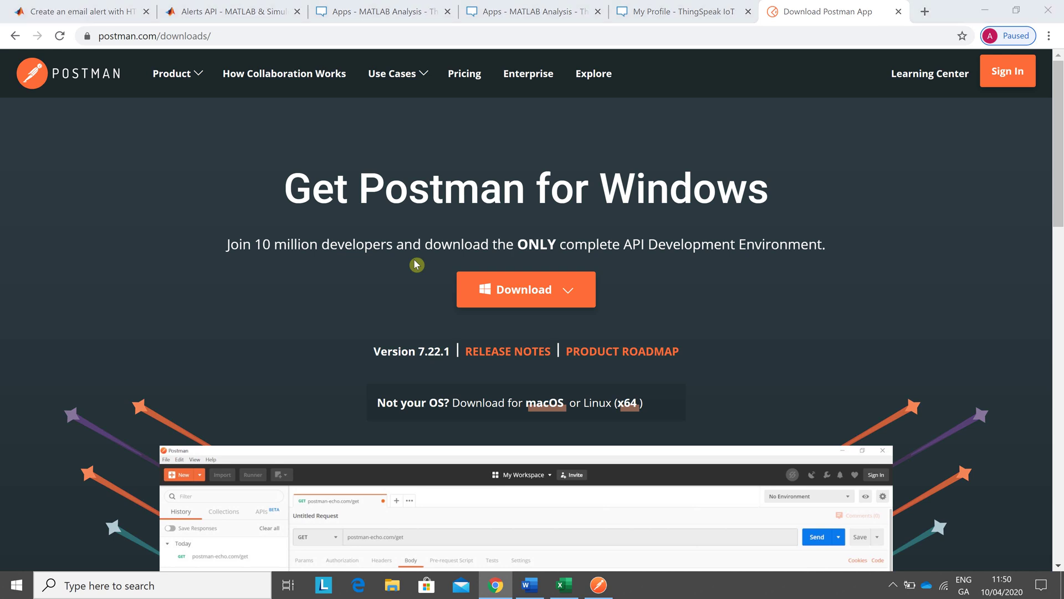
pyautogui.hotkey('alt', 'Tab')
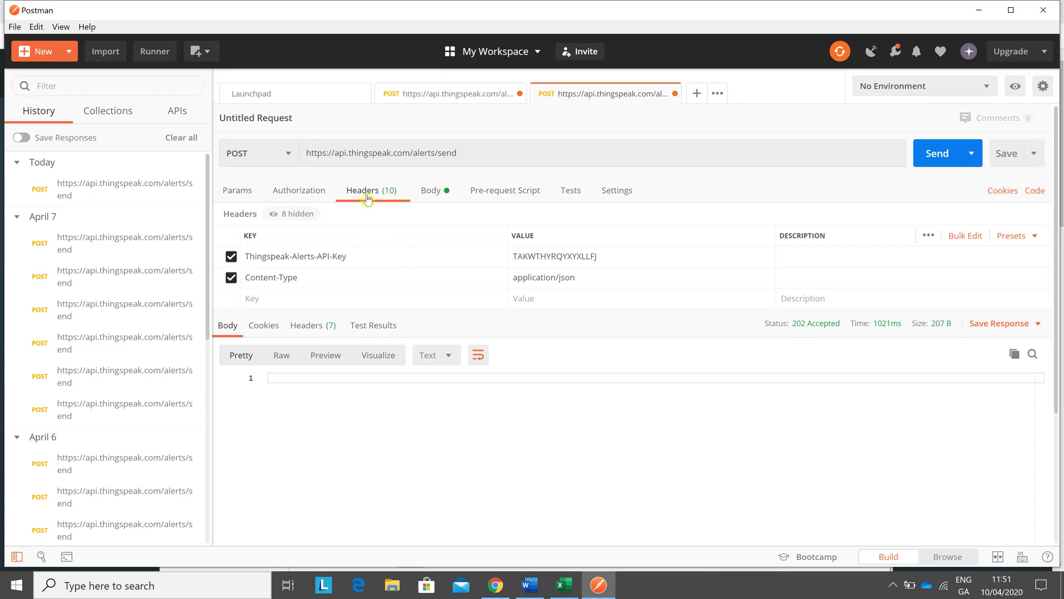
# Bring the ThingSpeak profile page with the Alerts API key back to the front
pyautogui.moveTo(343, 256)
pyautogui.hotkey('alt', 'Tab')
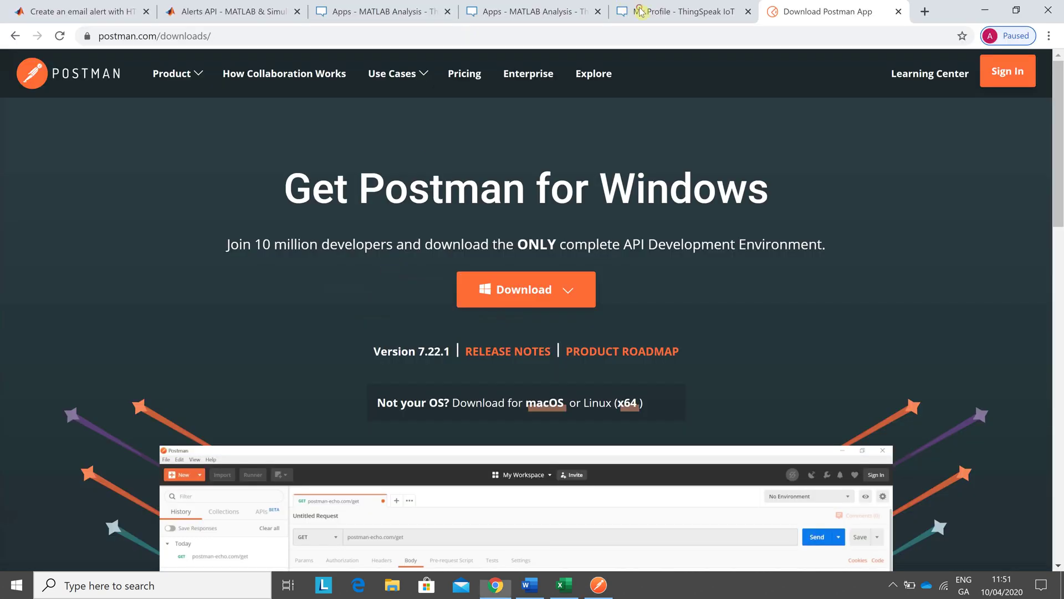
pyautogui.hotkey('ctrl', 'shift', 'Tab')
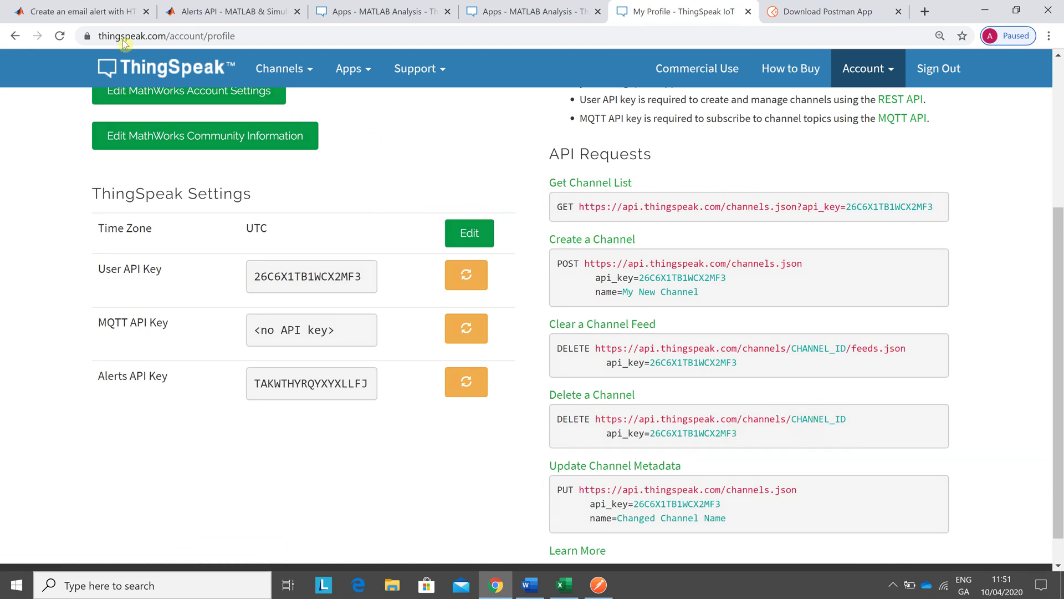
# Compare Postman's Thingspeak-Alerts-API-Key and Content-Type application/json headers with the help page and profile
pyautogui.click(95, 5)
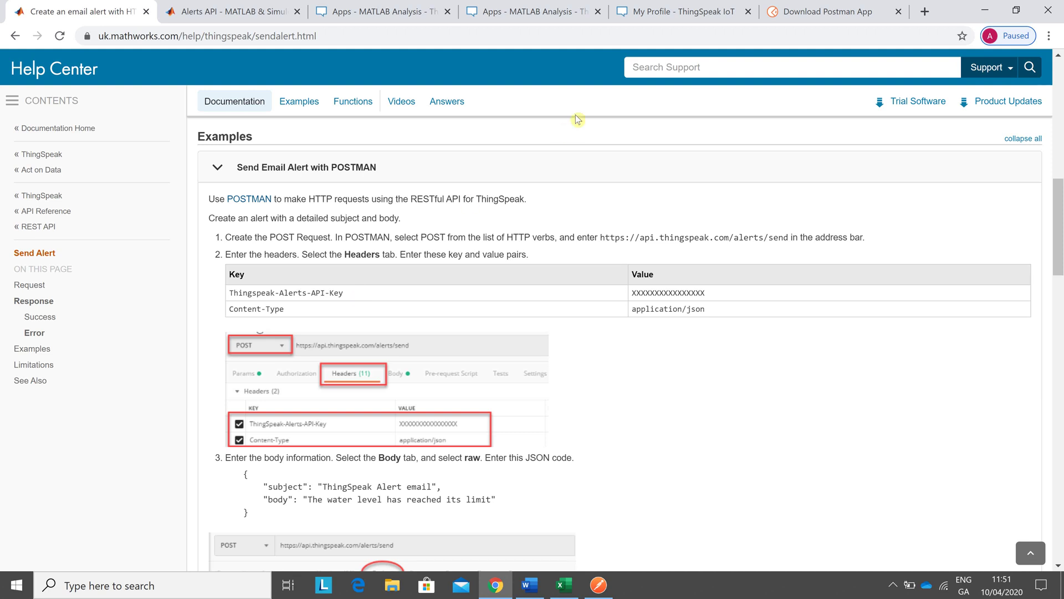
pyautogui.hotkey('alt', 'Tab')
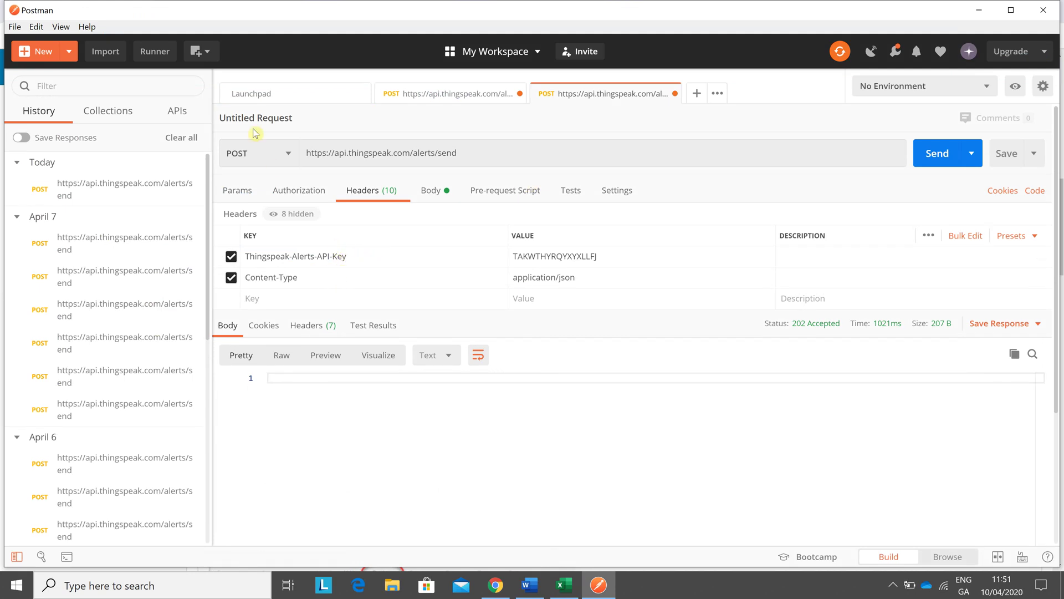
pyautogui.hotkey('alt', 'Tab')
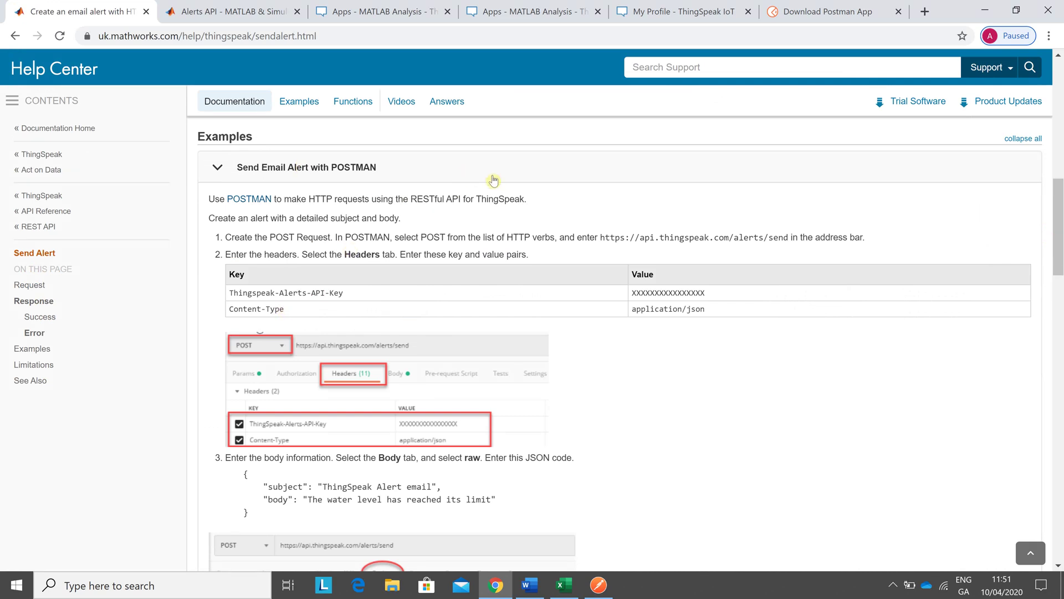
pyautogui.hotkey('alt', 'Tab')
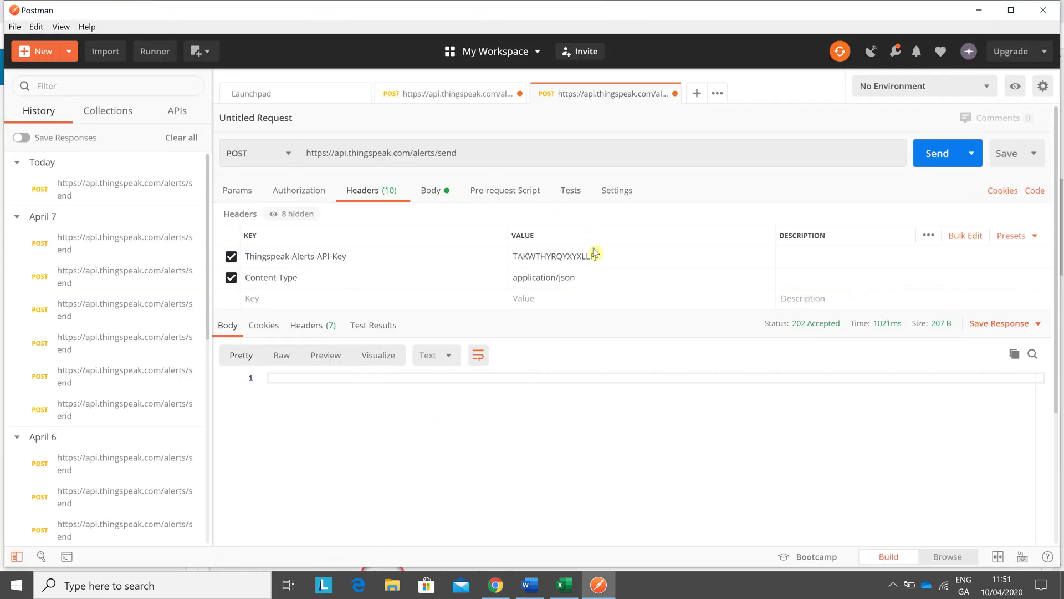
pyautogui.moveTo(616, 255)
pyautogui.hotkey('alt', 'Tab')
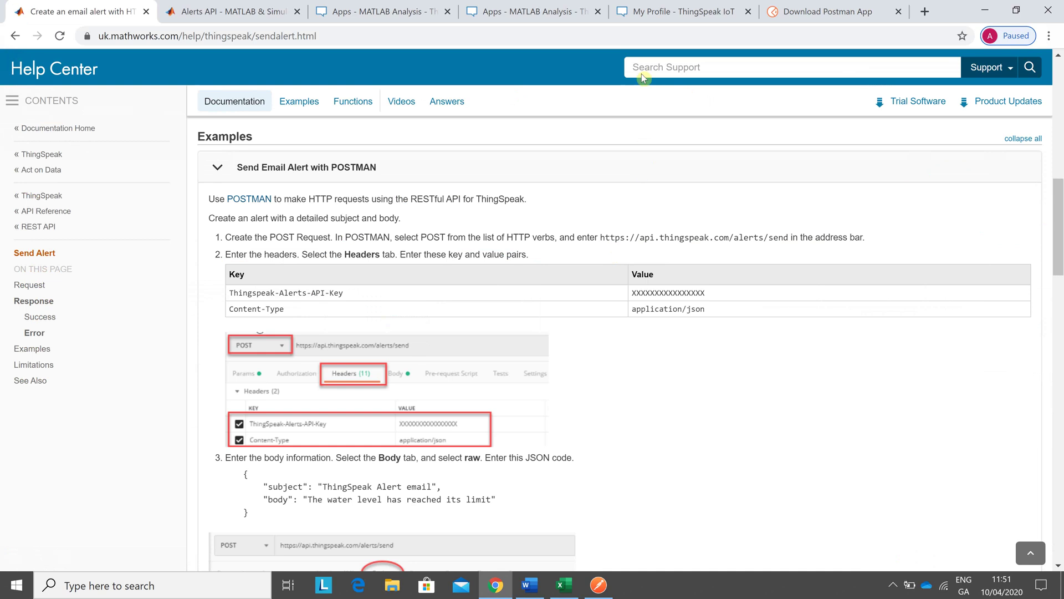
pyautogui.click(657, 12)
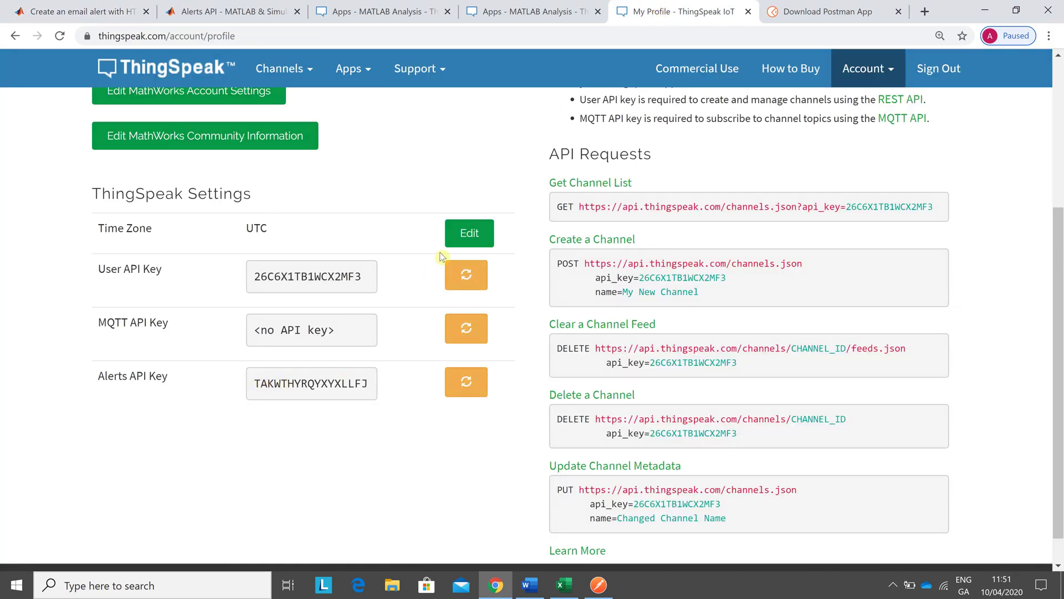
pyautogui.hotkey('alt', 'Tab')
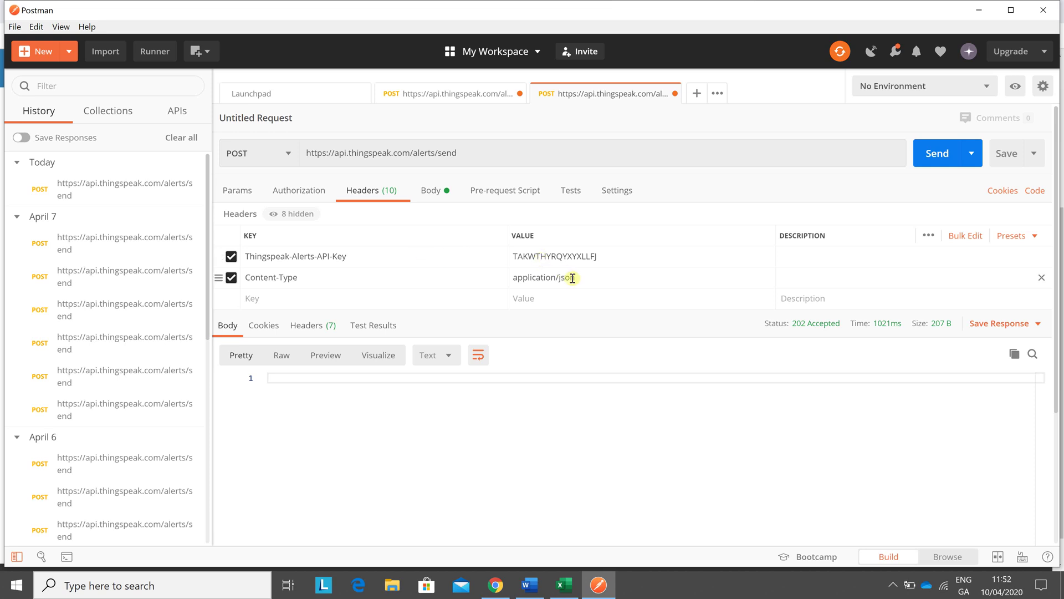
pyautogui.hotkey('alt', 'Tab')
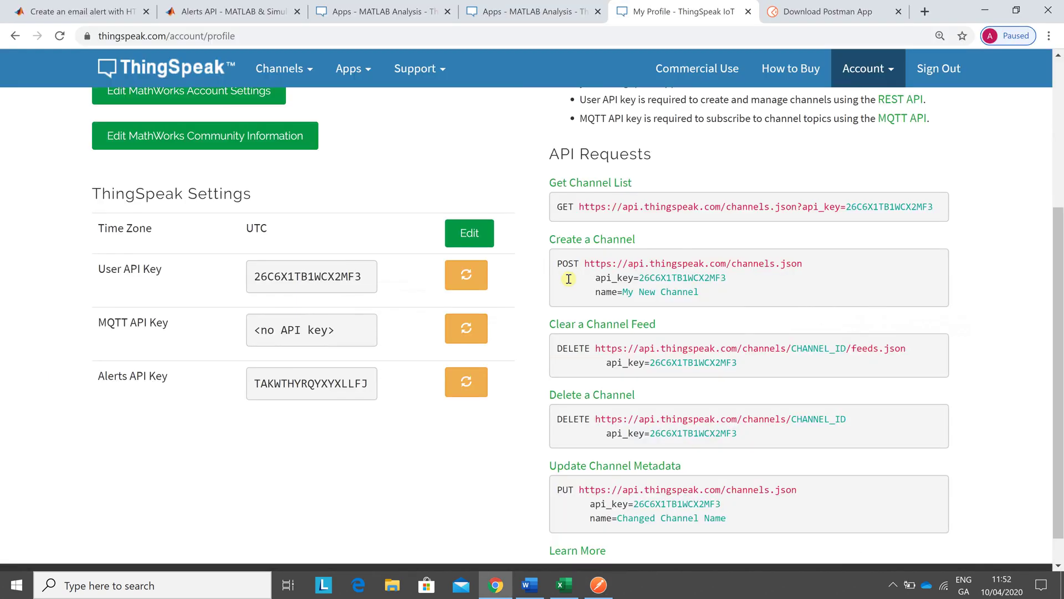
pyautogui.click(66, 7)
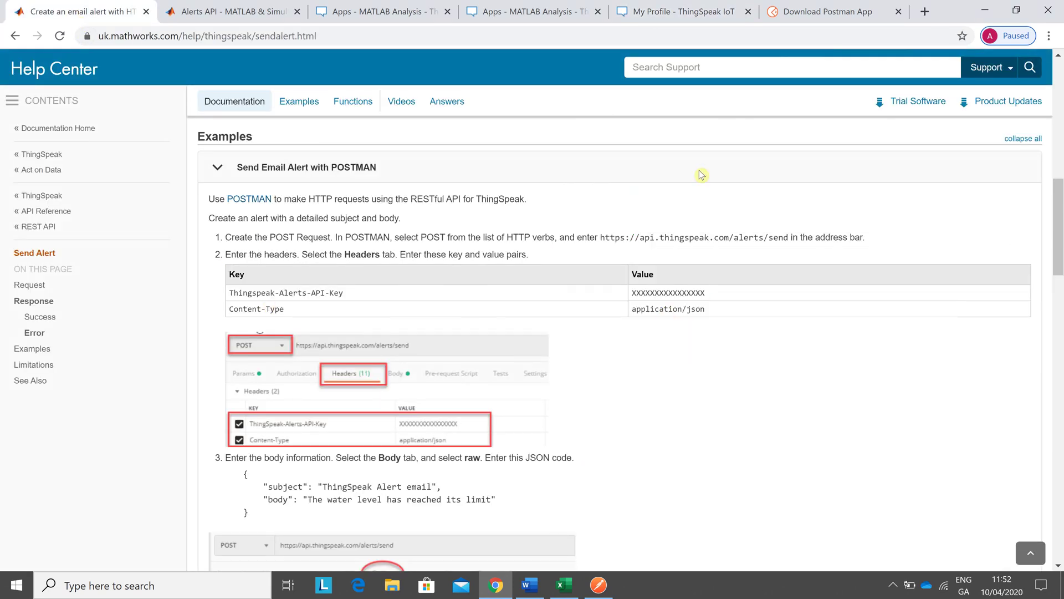
pyautogui.hotkey('alt', 'Tab')
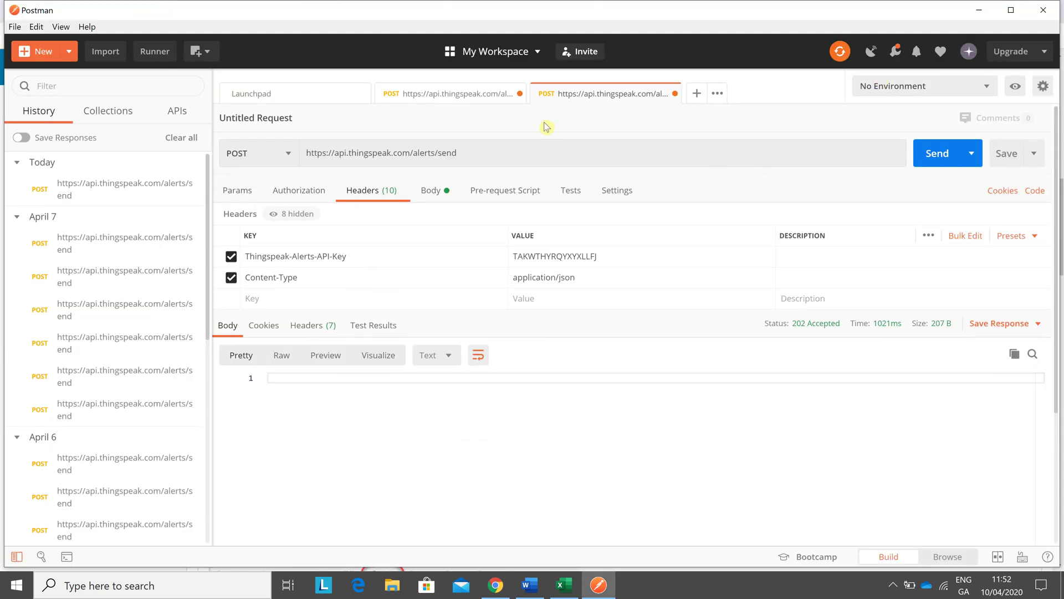
pyautogui.click(430, 191)
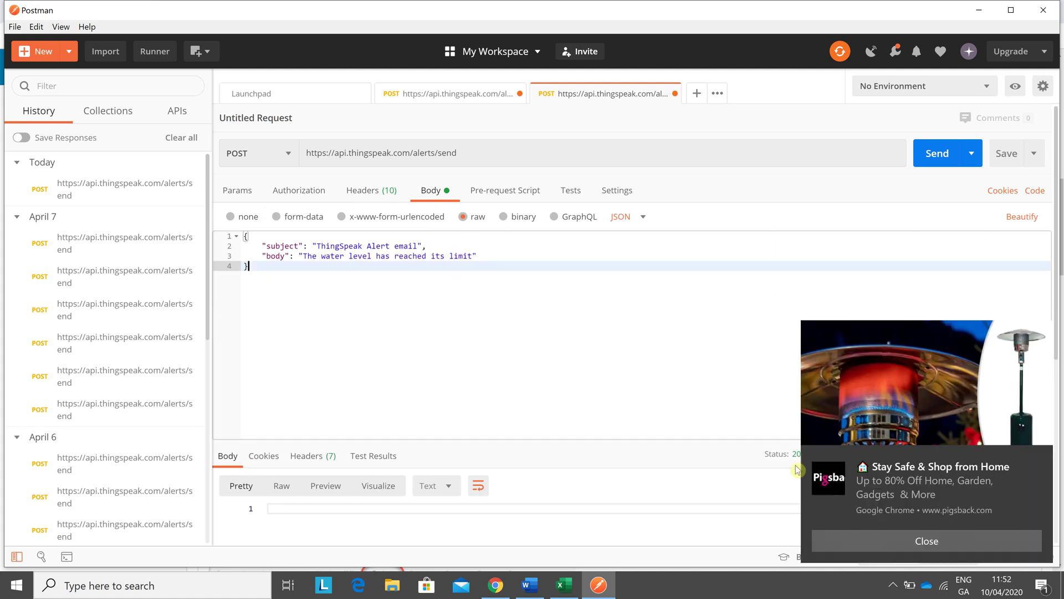
# Check the 'ThingSpeak Alert email' water-level JSON body against the help page example
pyautogui.click(864, 538)
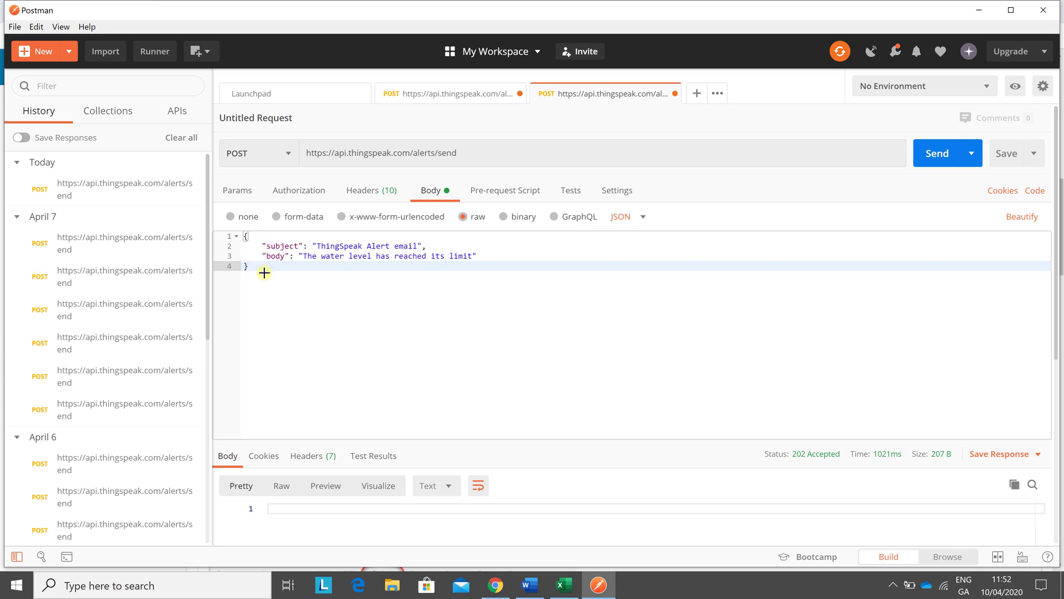
pyautogui.hotkey('alt', 'Tab')
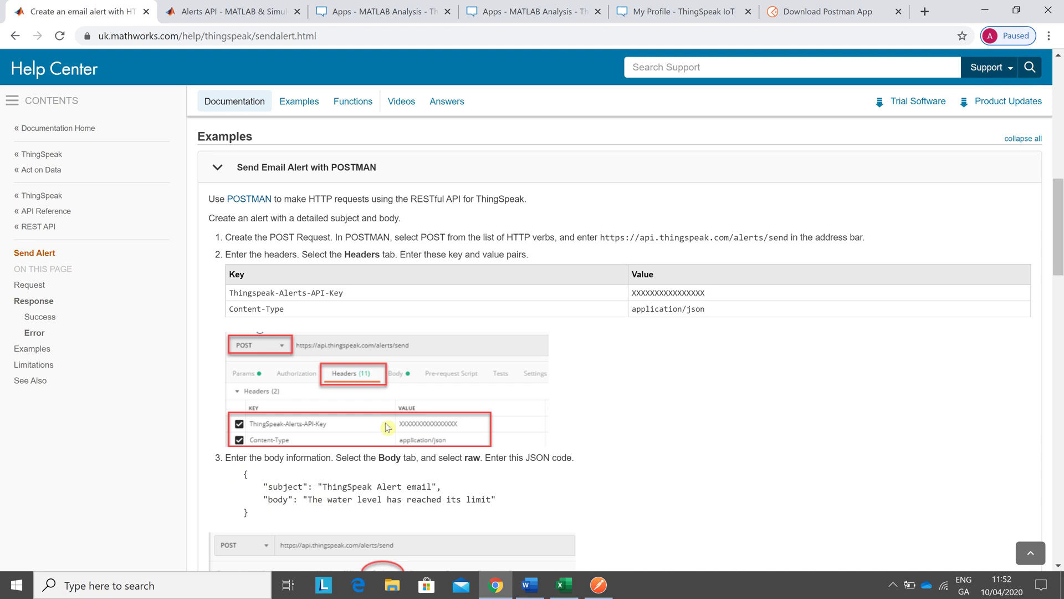
pyautogui.hotkey('alt', 'Tab')
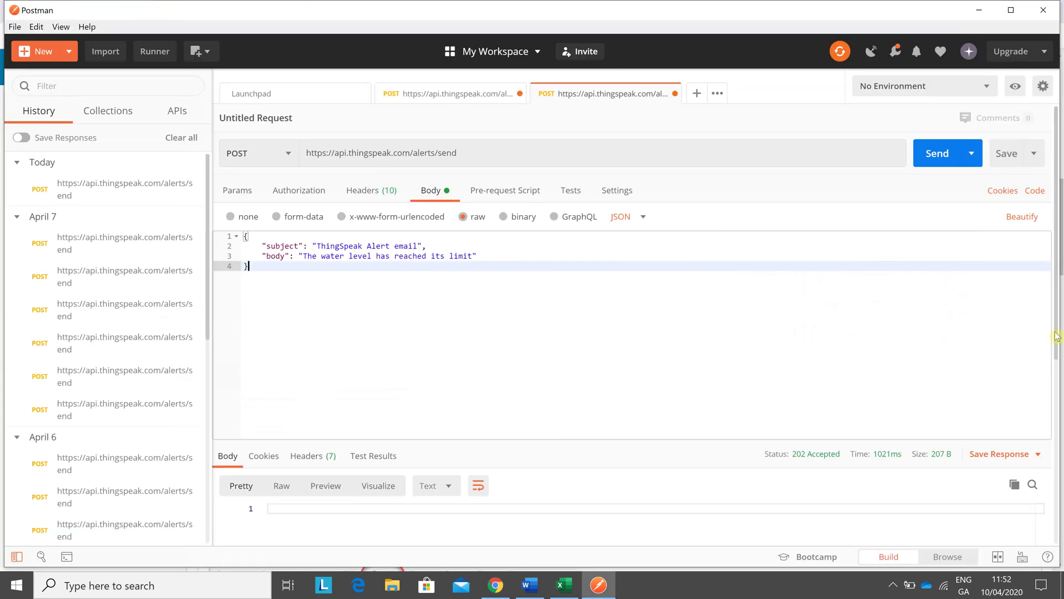
pyautogui.moveTo(1057, 333)
pyautogui.mouseDown()
pyautogui.moveTo(1060, 371)
pyautogui.moveTo(1059, 341)
pyautogui.mouseUp()
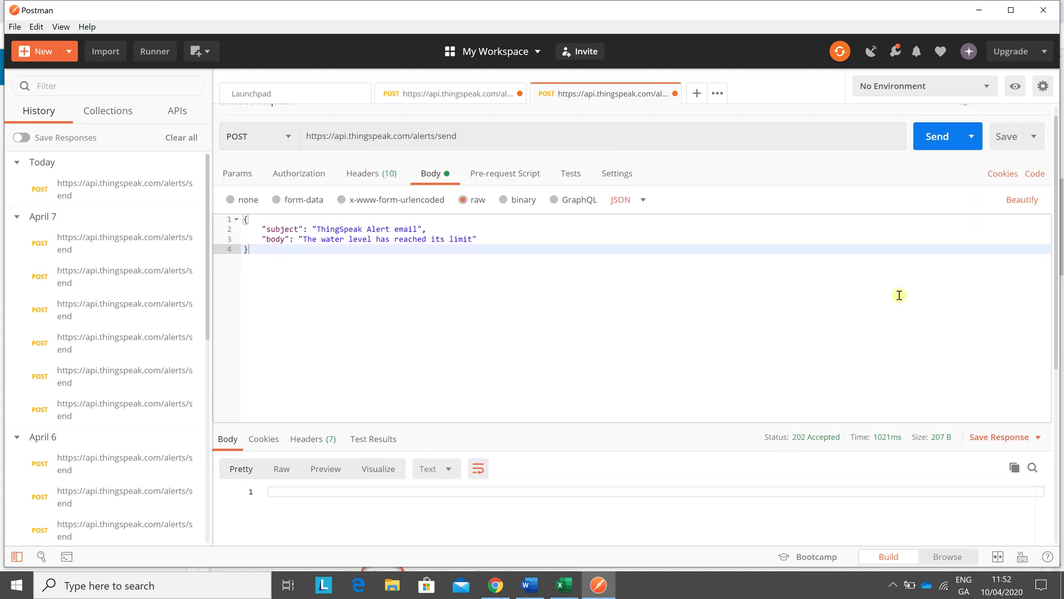
# Send the alert request, which returns 429 Too Many Requests, and return to the browser
pyautogui.click(929, 138)
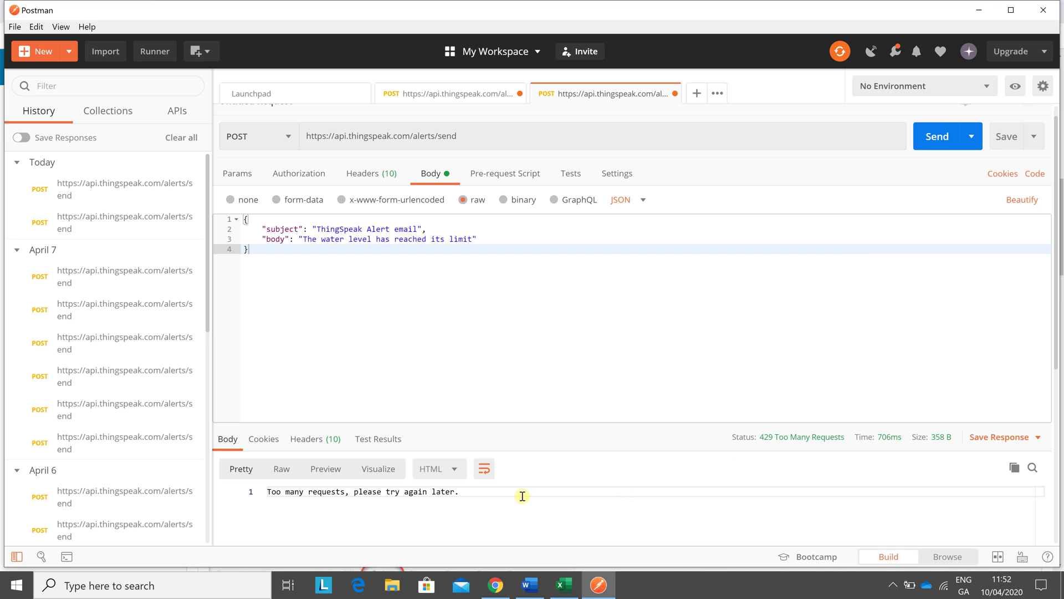
pyautogui.hotkey('alt', 'Tab')
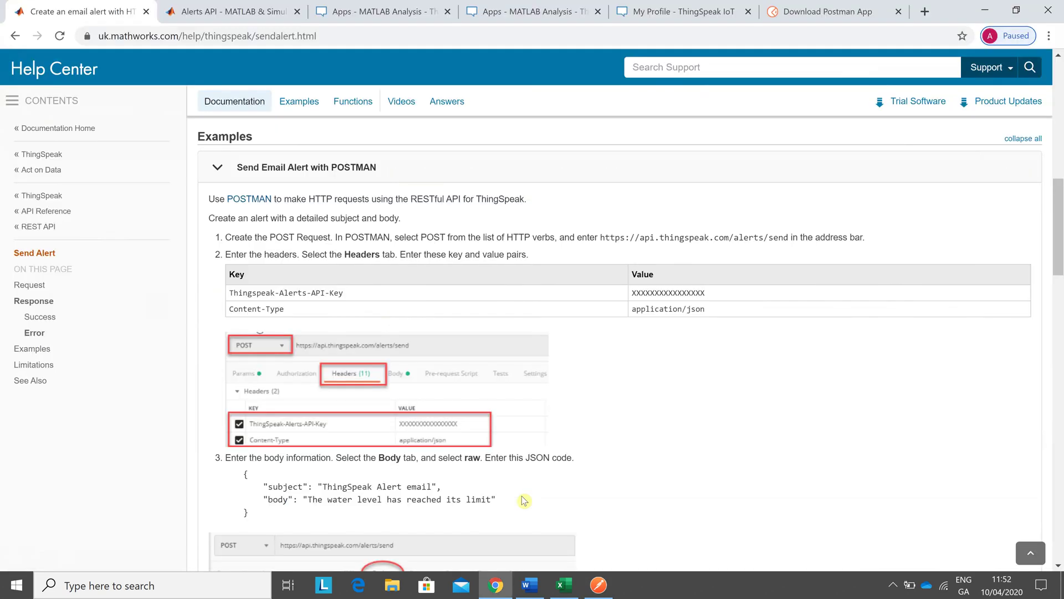
pyautogui.hotkey('ctrl', 't')
# Go to hotmail.com in a new browser tab to reach the Outlook inbox
pyautogui.write('ho')
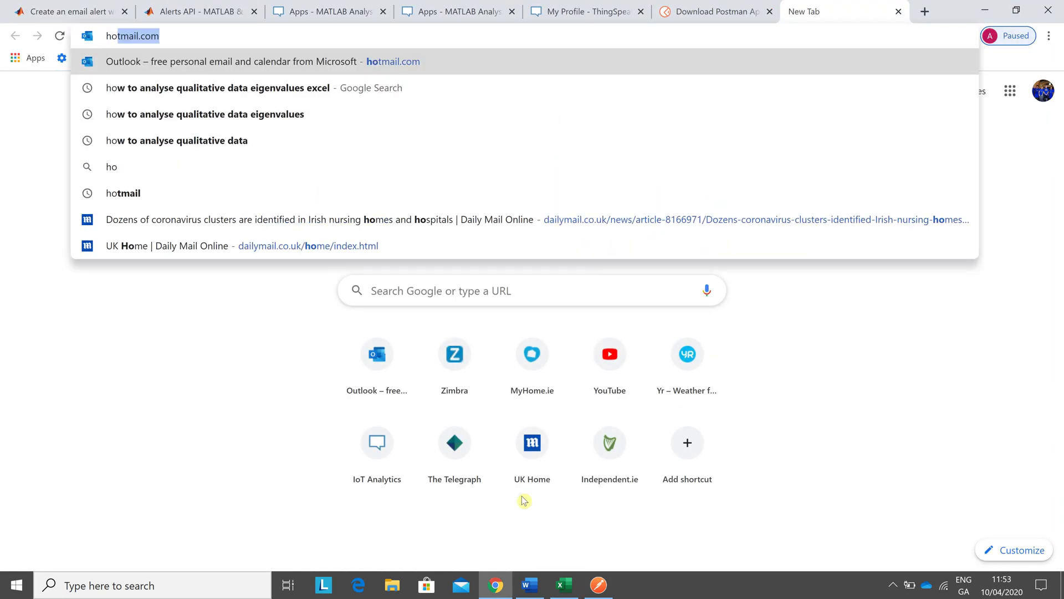
pyautogui.write('tmail.com')
pyautogui.press('Return')
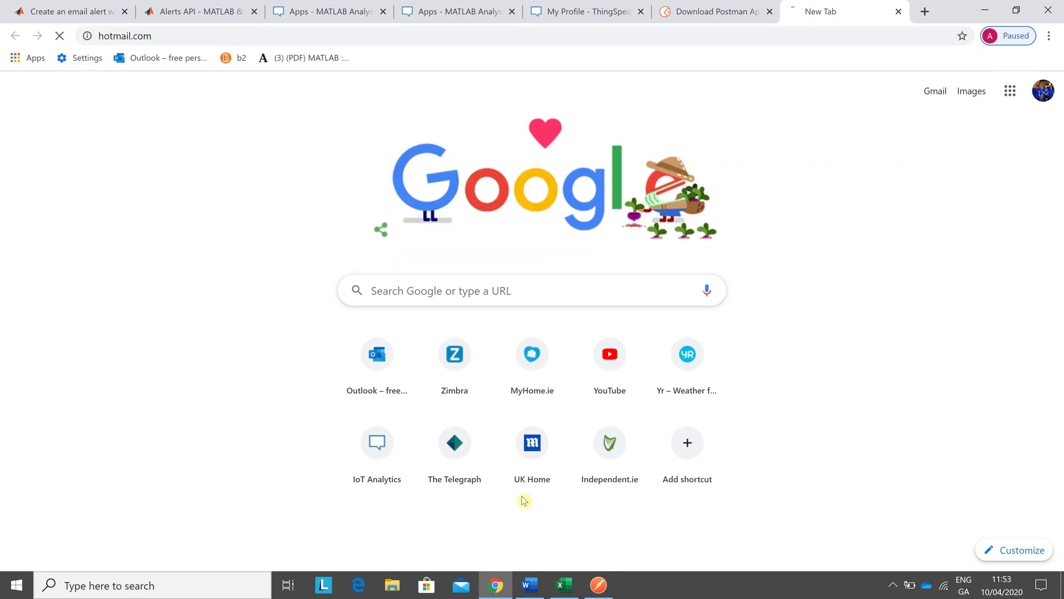